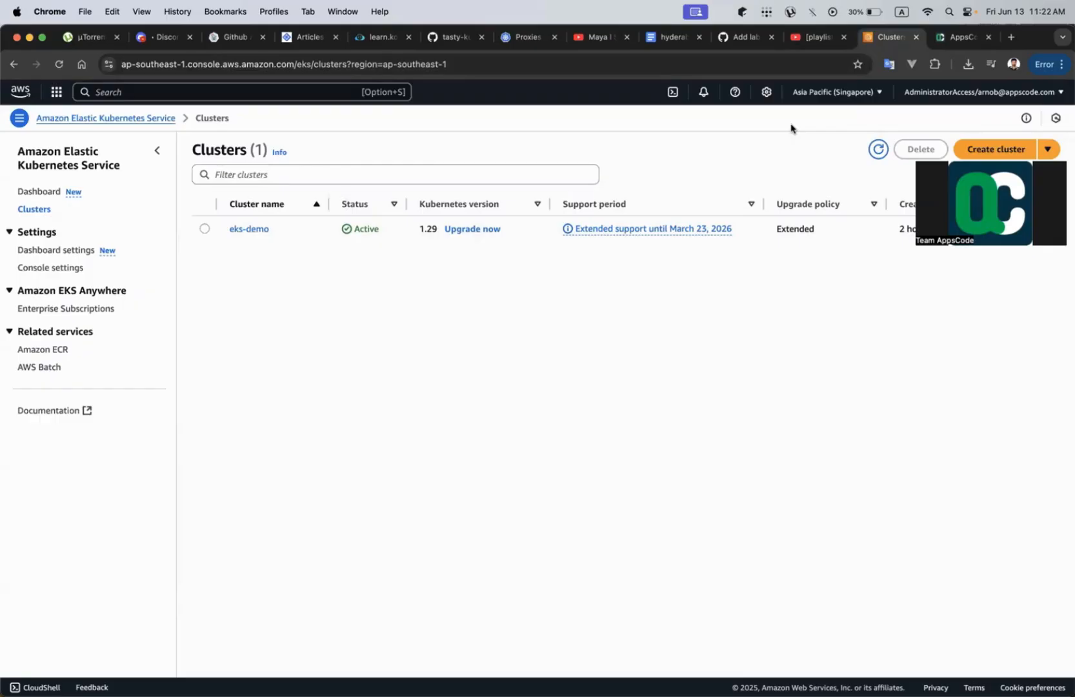
# Step: Open the third listed IAM user's security credentials in the AWS console and examine the existing access key
pyautogui.click(207, 92)
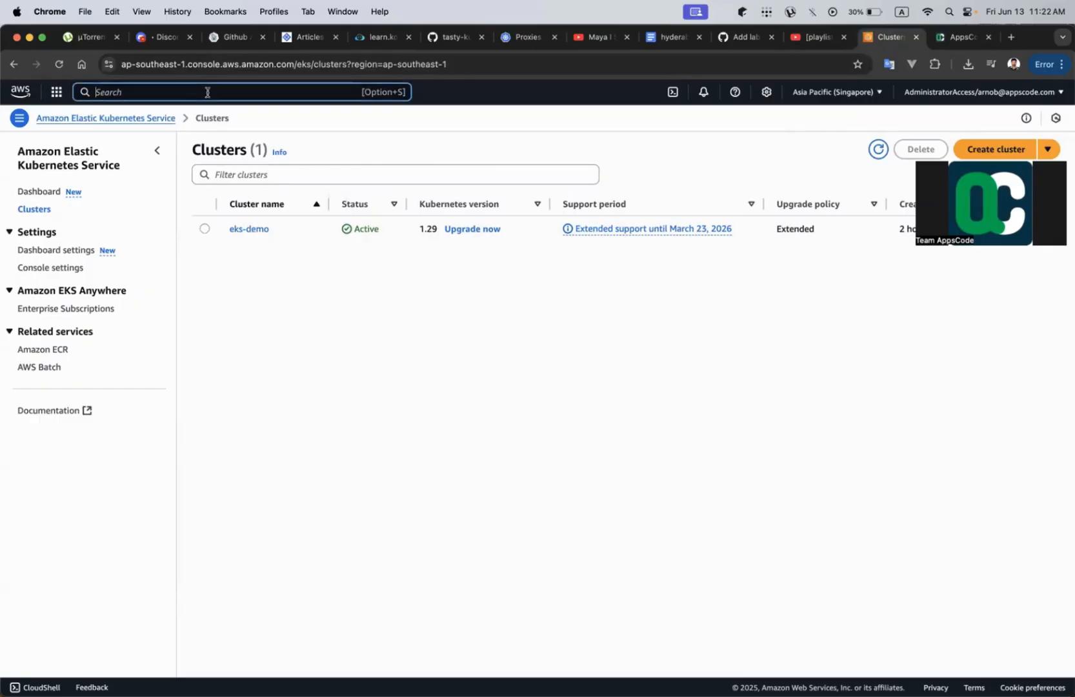
pyautogui.write('iam')
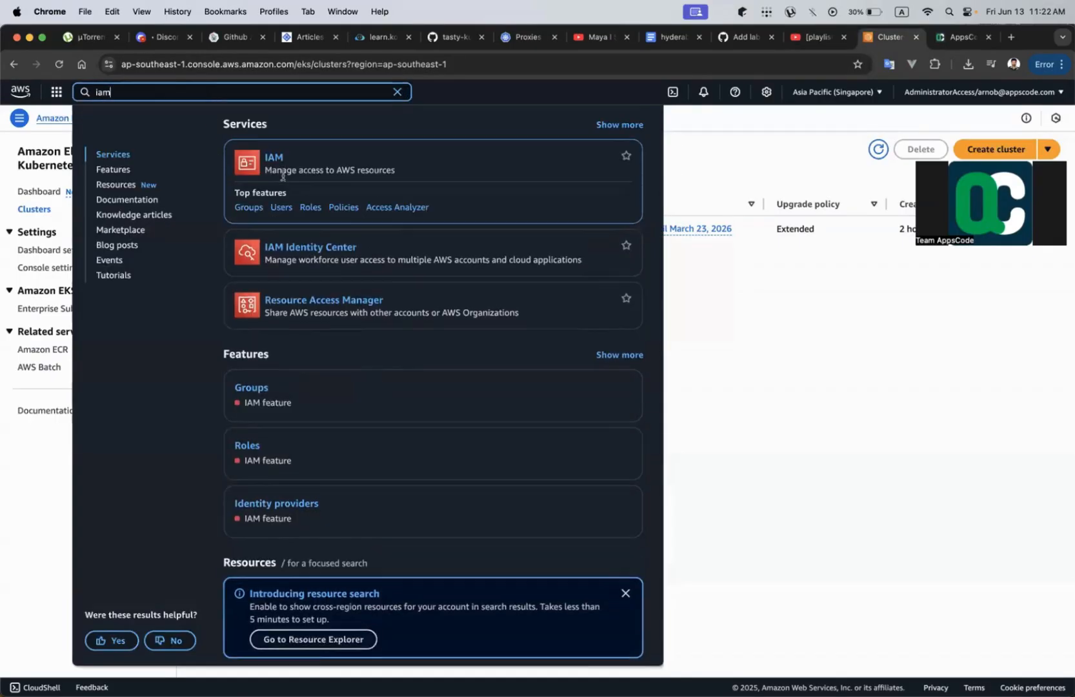
pyautogui.click(281, 207)
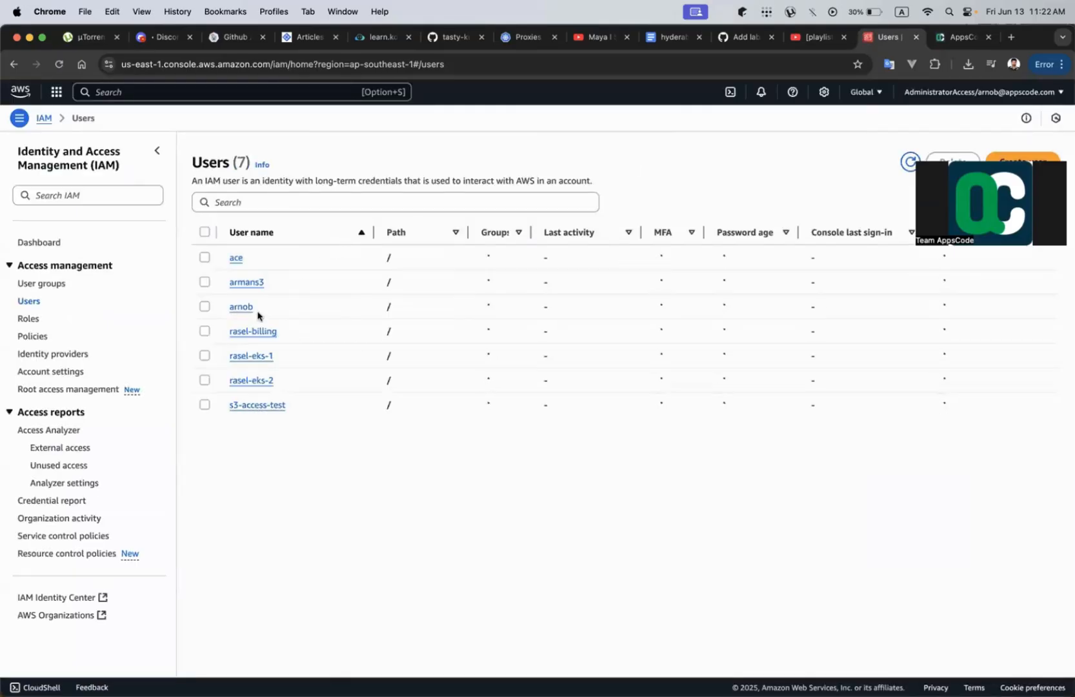
pyautogui.click(242, 307)
pyautogui.click(439, 320)
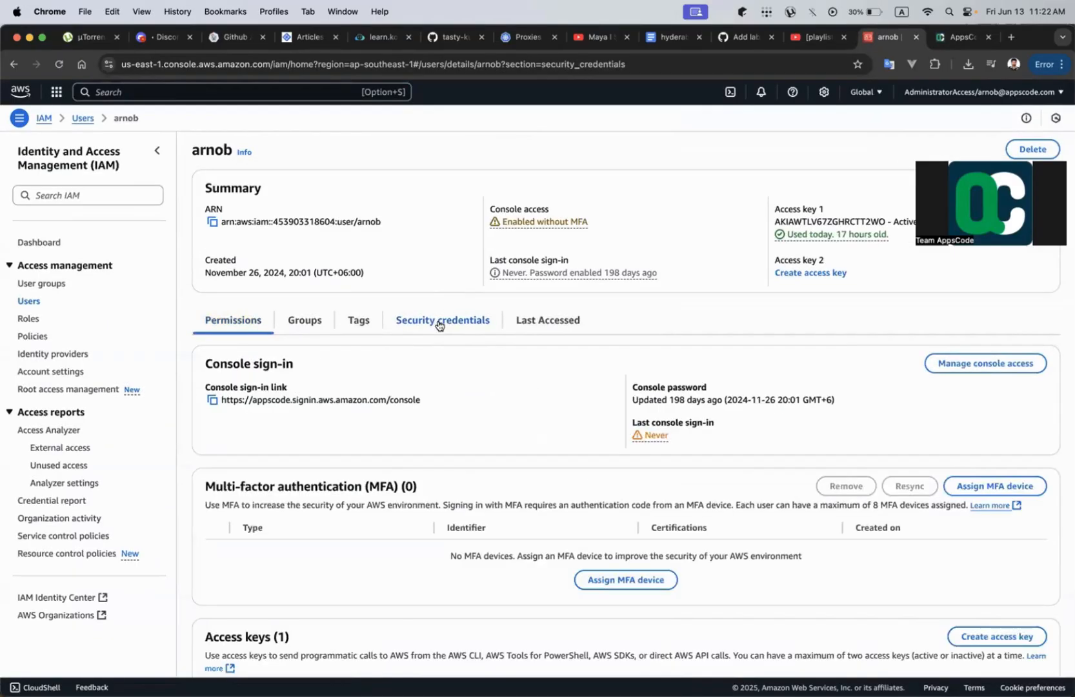
pyautogui.scroll(-6, 456, 480)
pyautogui.scroll(2, 864, 348)
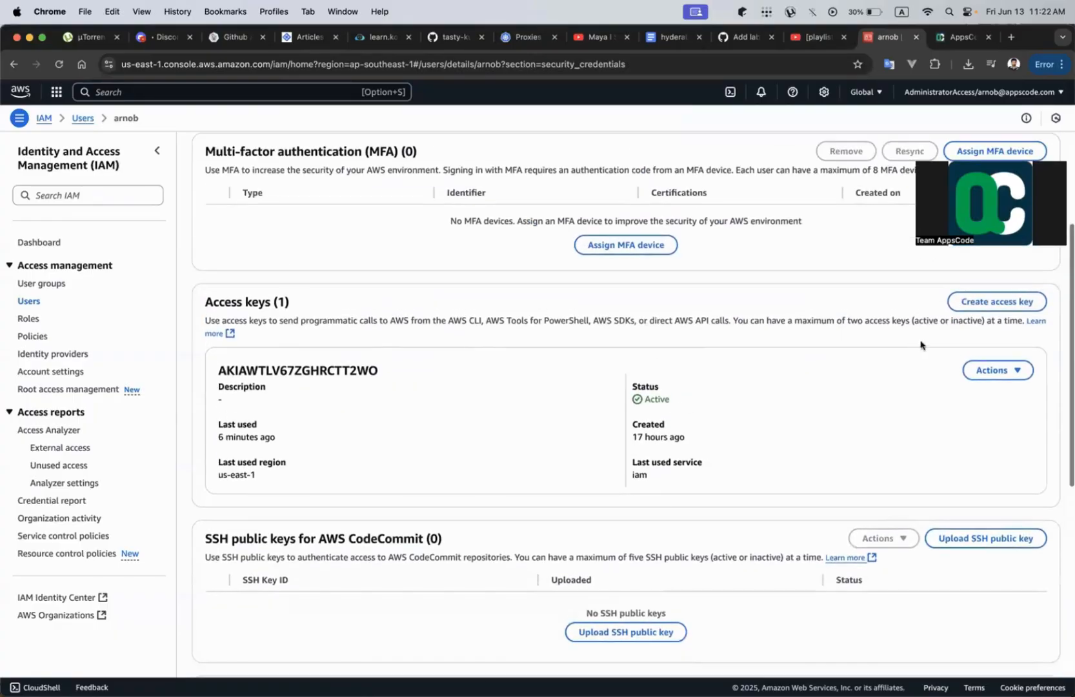
pyautogui.doubleClick(336, 378)
pyautogui.click(438, 367)
# Step: Start creating an access key for this user with the Command Line Interface (CLI) use case
pyautogui.click(996, 303)
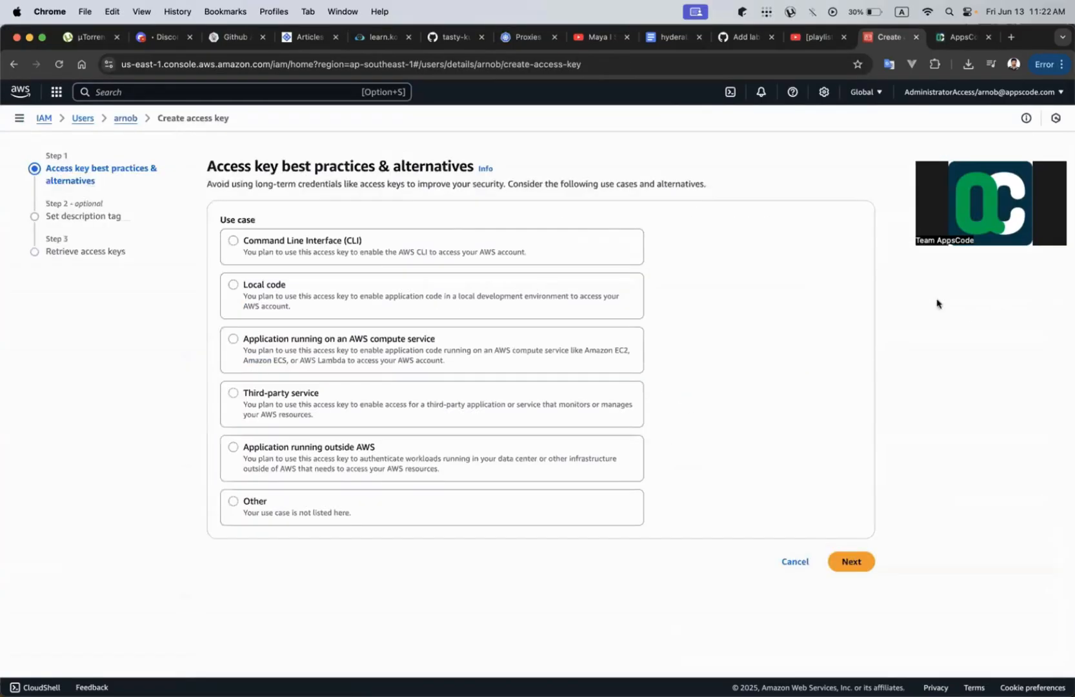
pyautogui.click(272, 244)
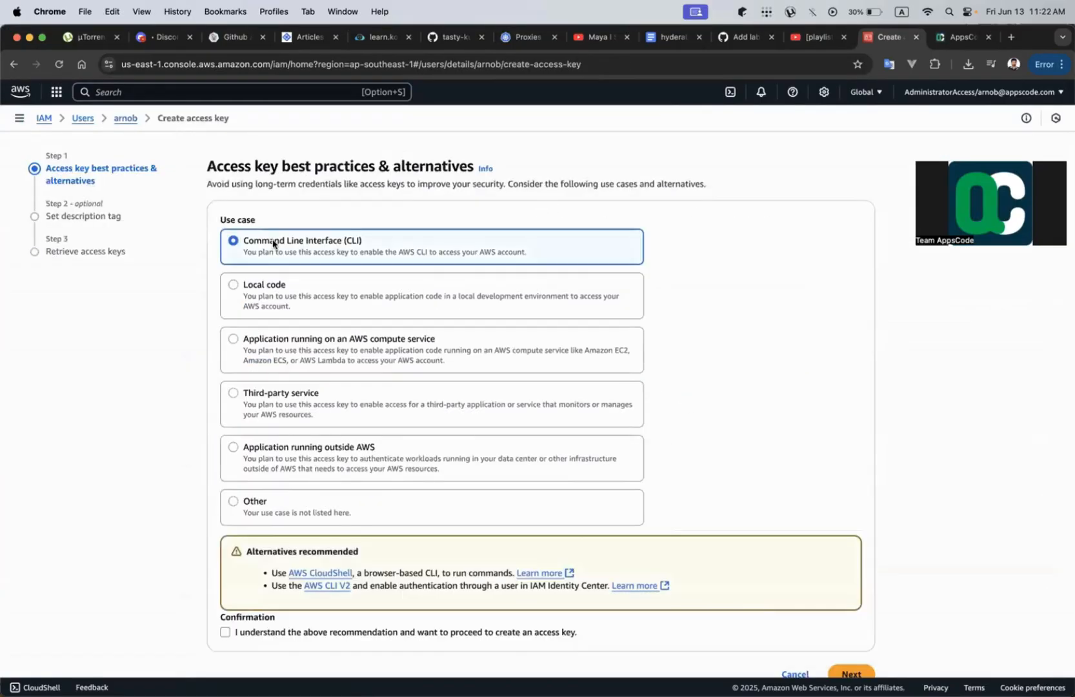
pyautogui.scroll(-1, 299, 384)
pyautogui.scroll(1, 298, 385)
pyautogui.scroll(-1, 299, 385)
# Step: Switch to the AppsCode Console and view the Kubernetes credentials list in the admin personal account's user settings
pyautogui.click(960, 39)
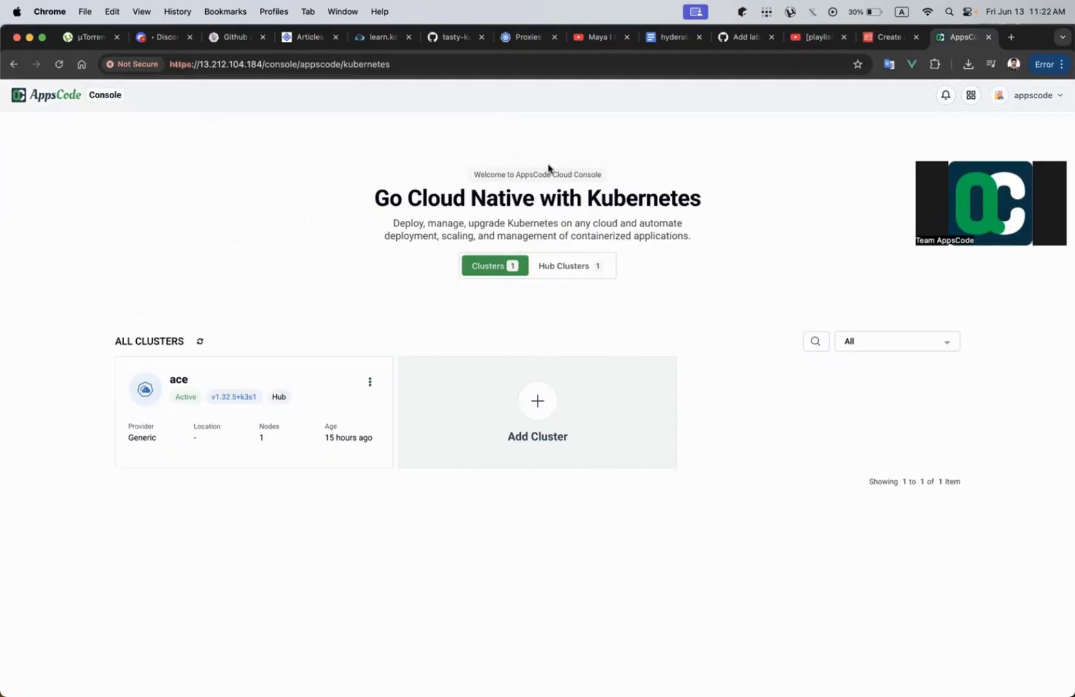
pyautogui.click(258, 62)
pyautogui.click(272, 120)
pyautogui.click(1026, 95)
pyautogui.click(998, 170)
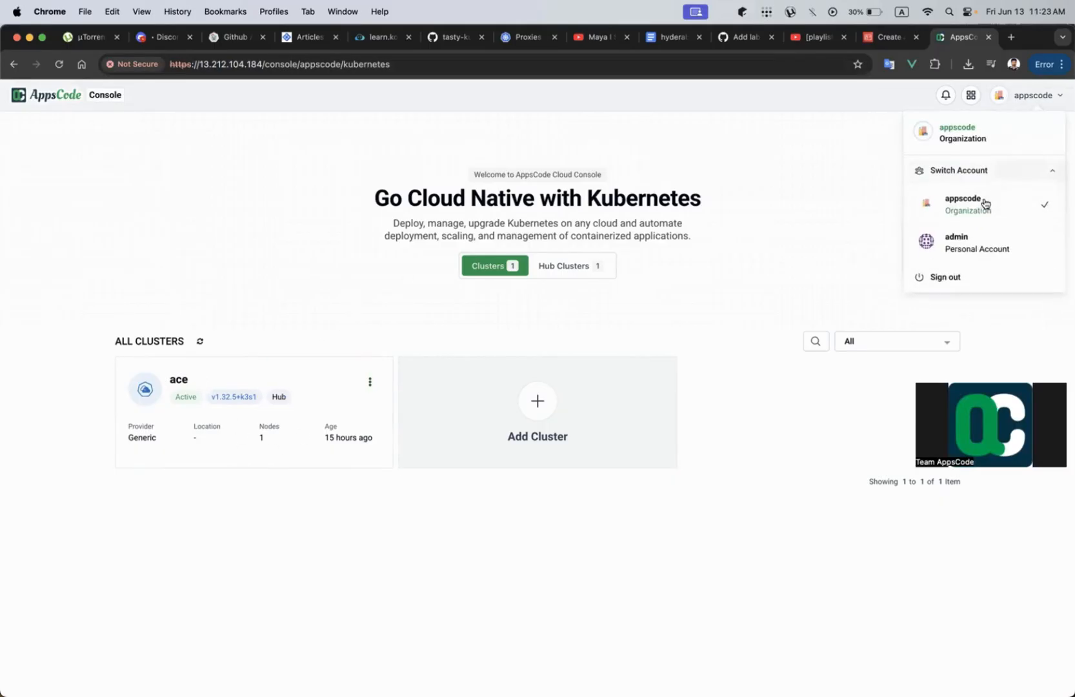
pyautogui.click(969, 247)
pyautogui.click(937, 95)
pyautogui.click(892, 143)
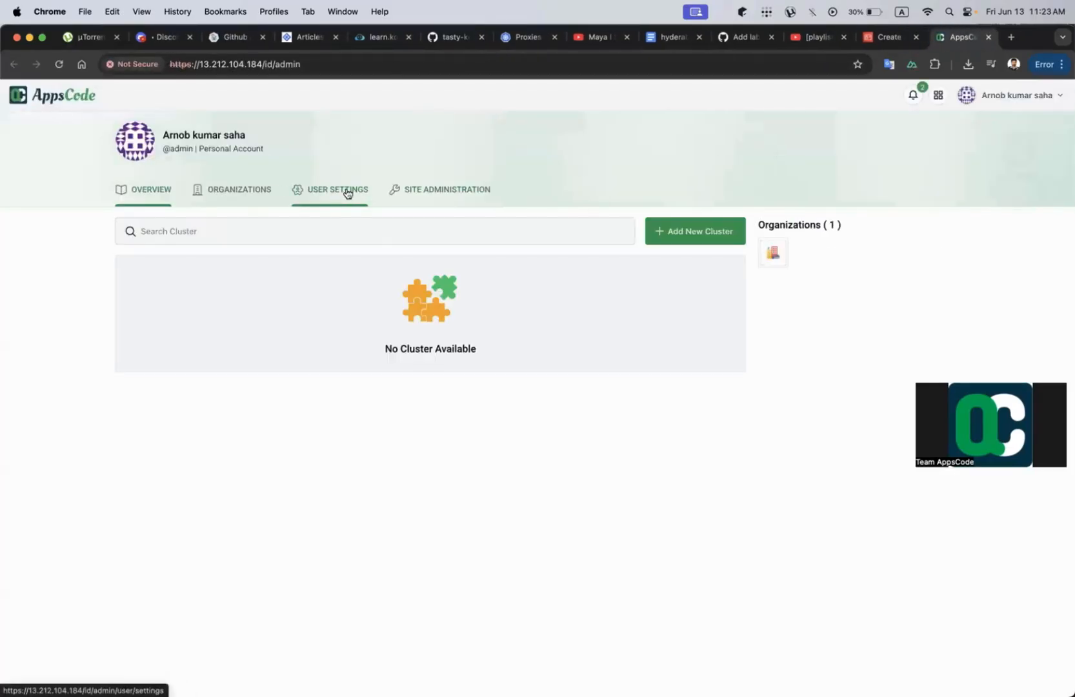
pyautogui.click(348, 193)
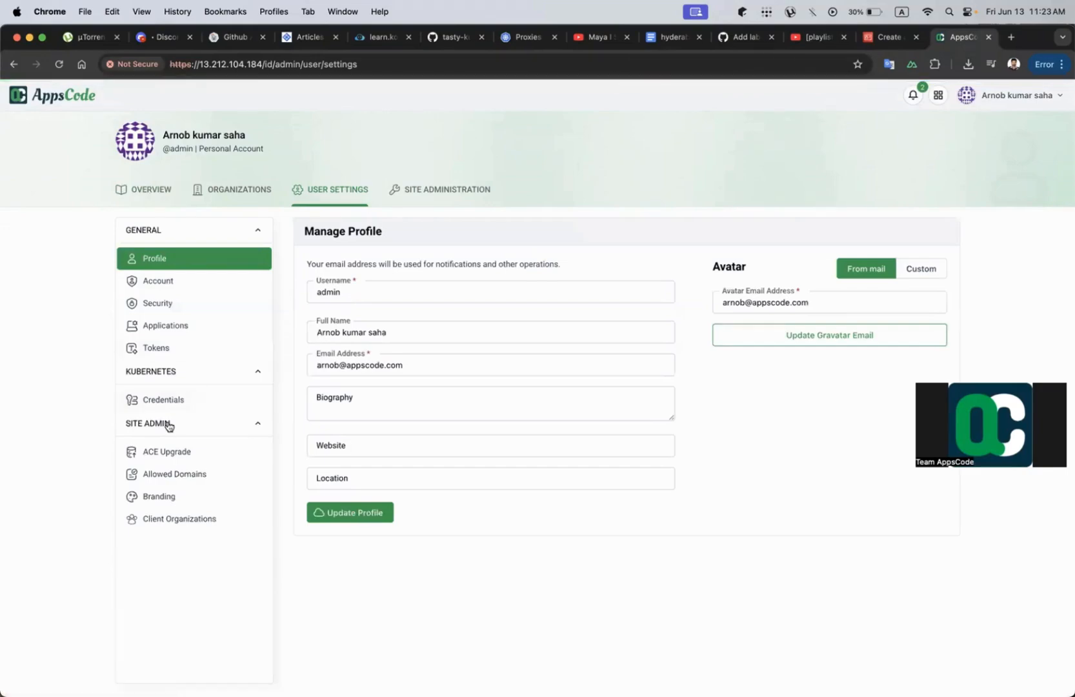
pyautogui.click(168, 401)
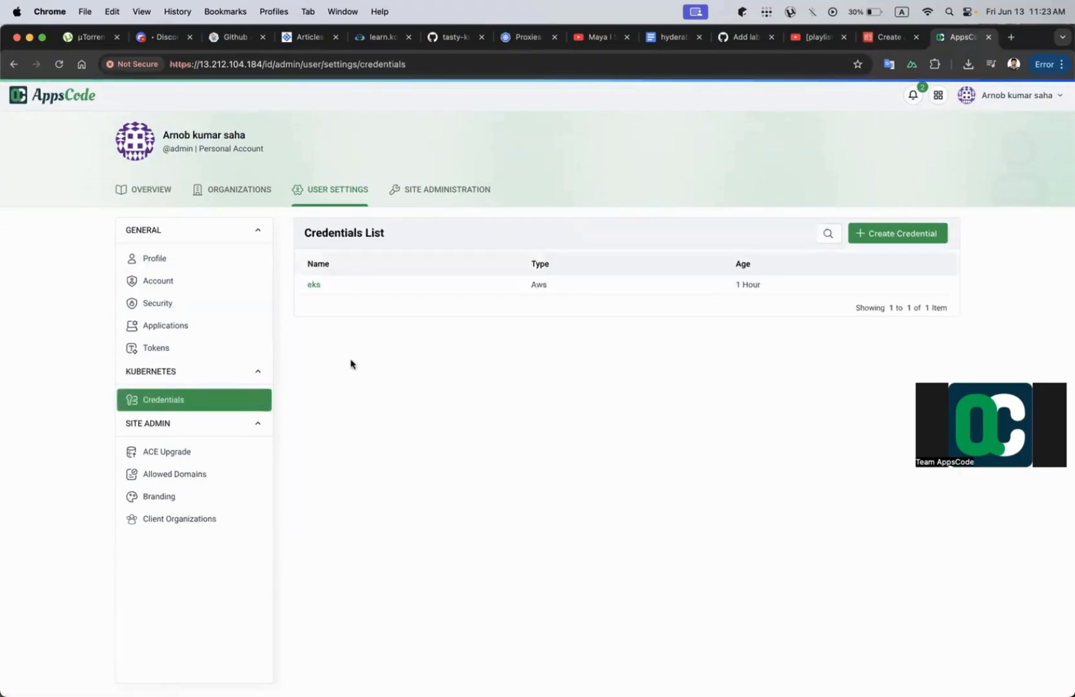
# Step: Try out a new credential of type Aws named sdsd, and return to the credentials list without creating it
pyautogui.click(893, 234)
pyautogui.click(545, 266)
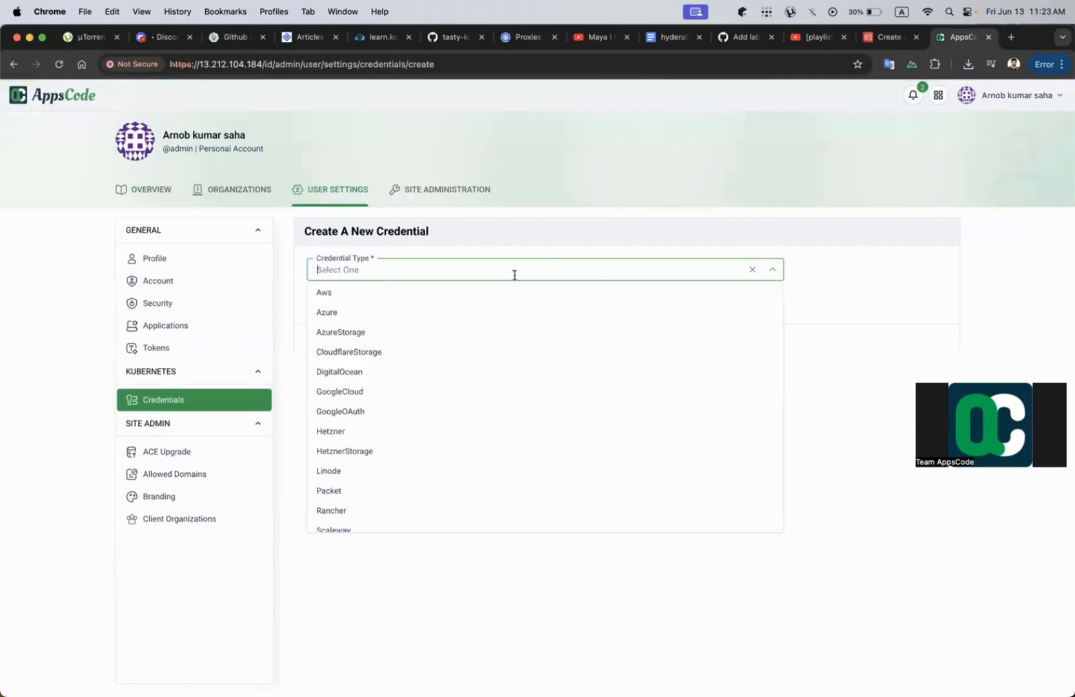
pyautogui.click(413, 293)
pyautogui.click(410, 300)
pyautogui.write('sdsd')
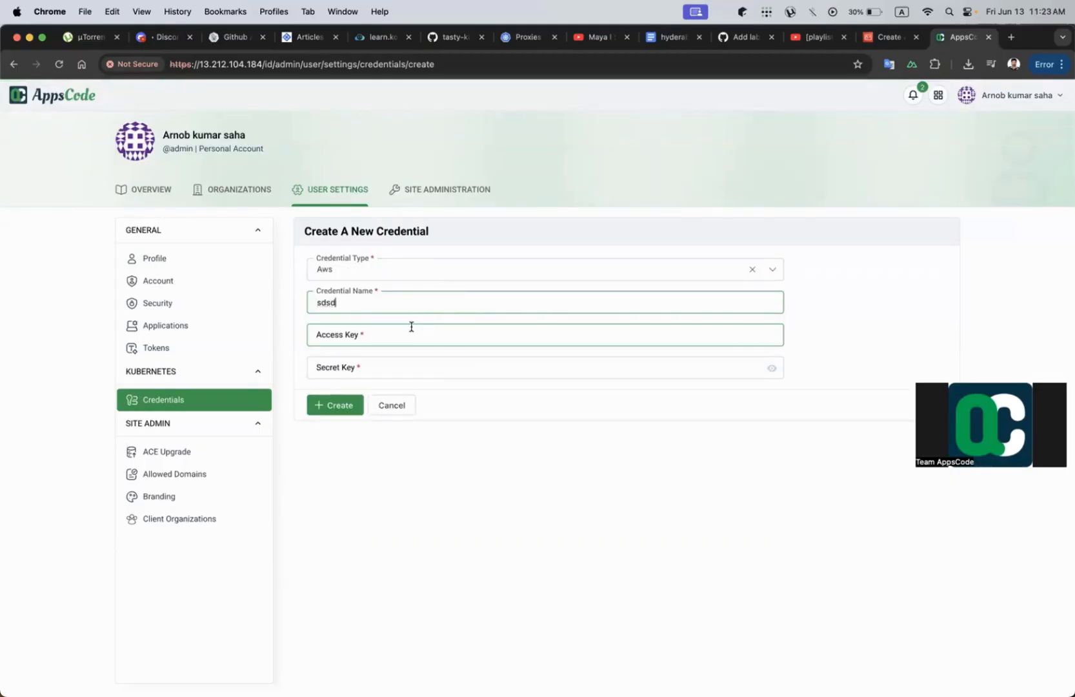
pyautogui.click(338, 337)
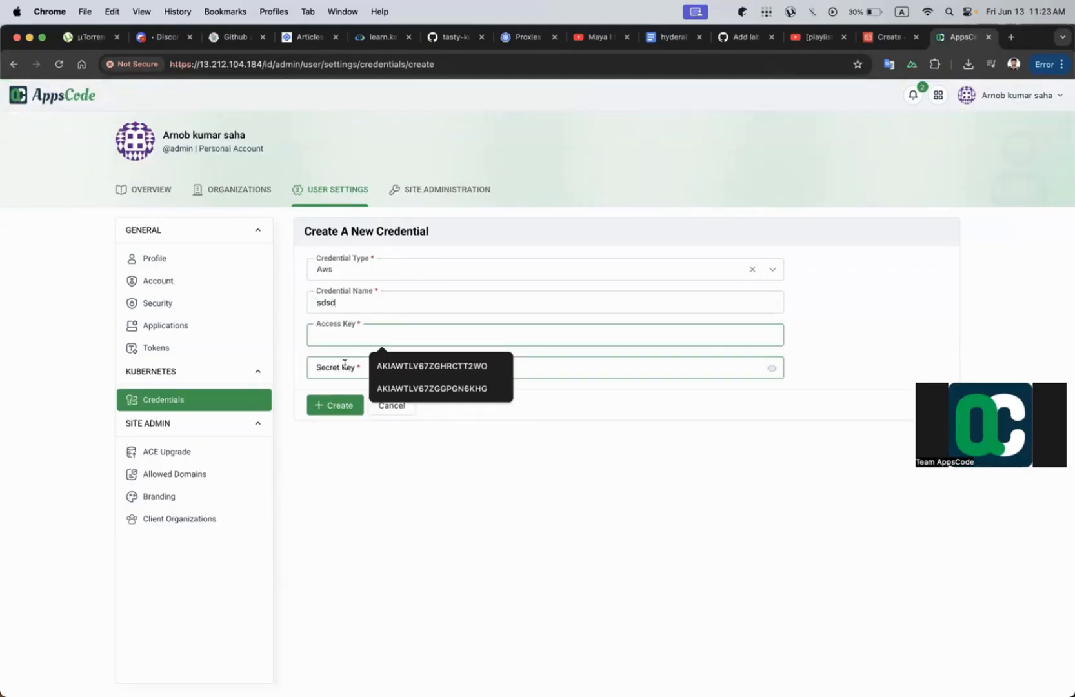
pyautogui.click(410, 483)
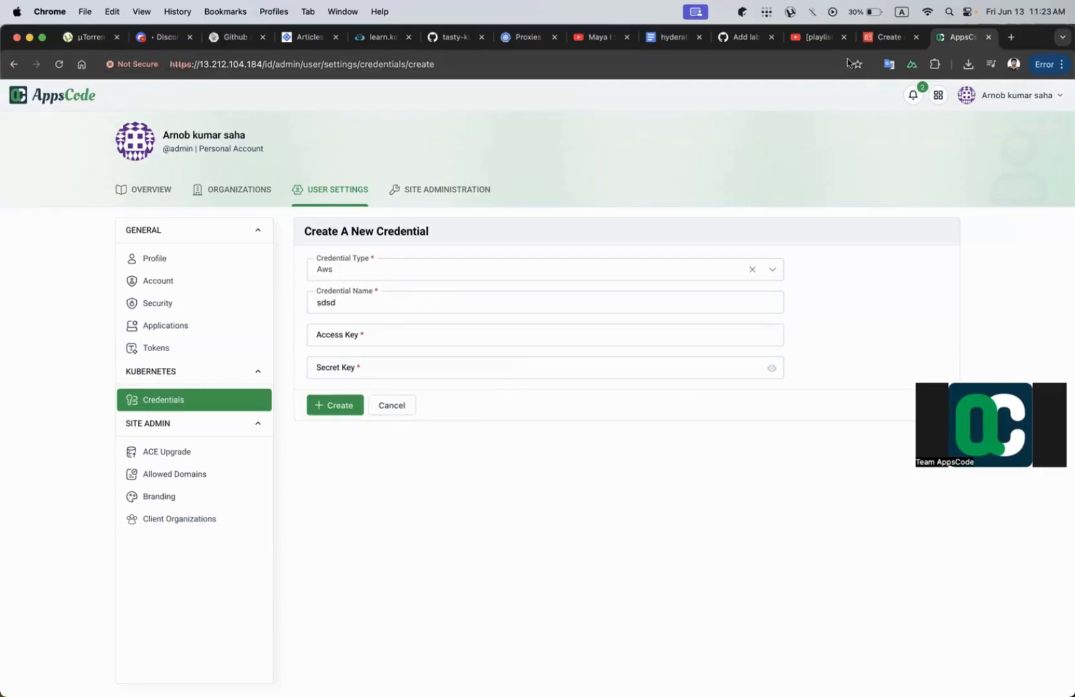
pyautogui.click(889, 37)
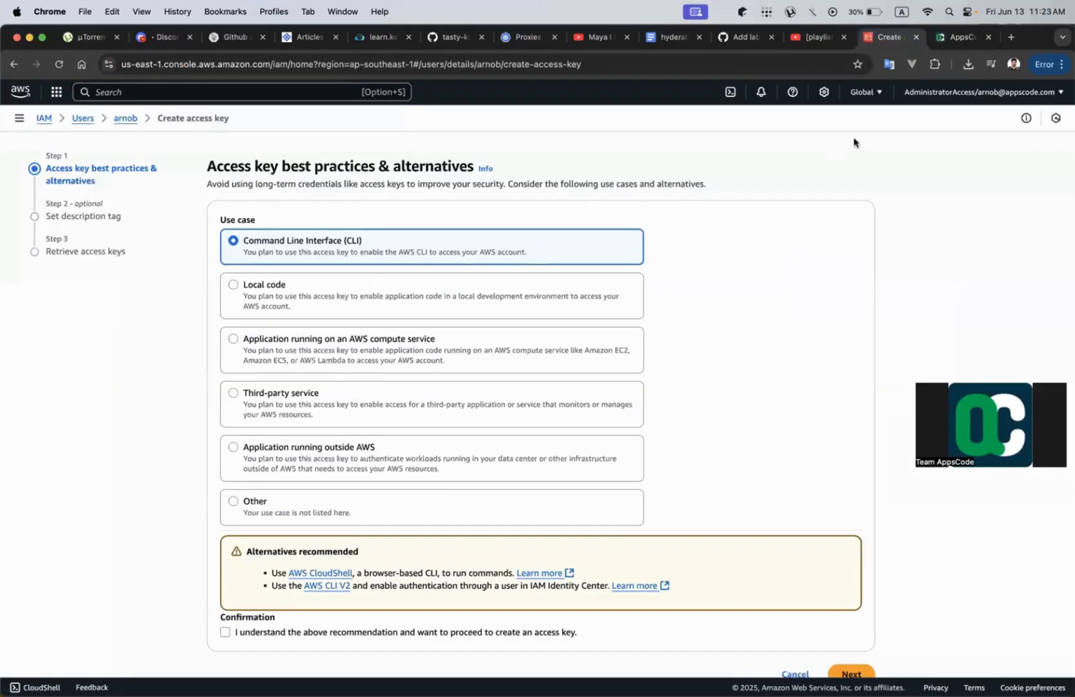
pyautogui.click(961, 37)
pyautogui.click(209, 403)
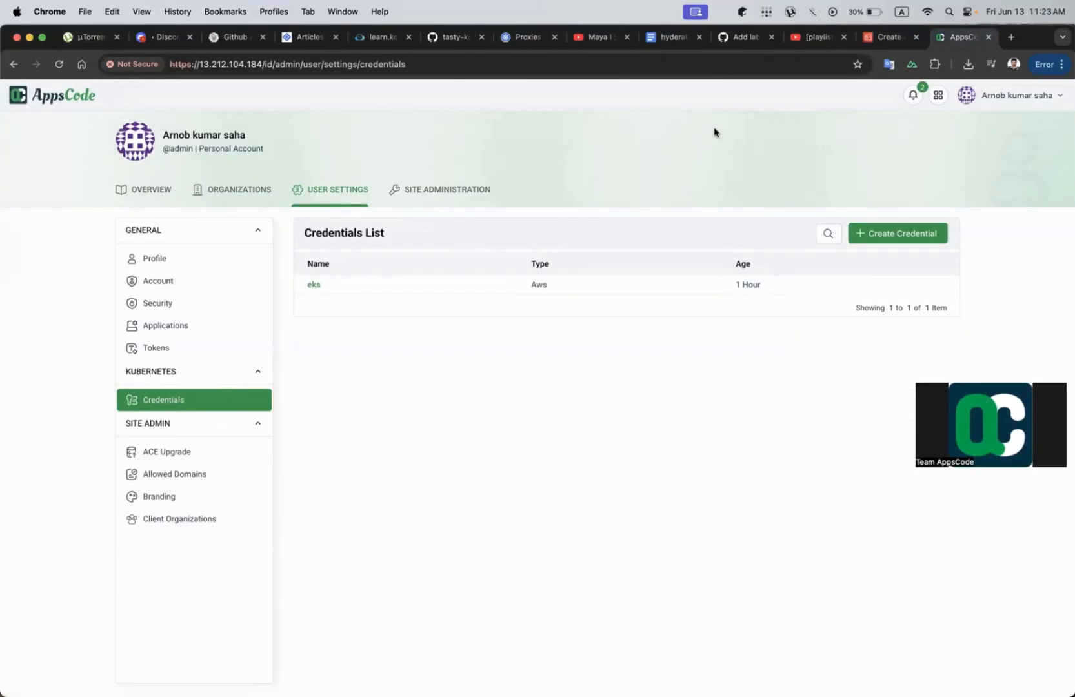
# Step: Switch to the appscode organization and start adding a cluster from its Kubernetes console
pyautogui.click(914, 96)
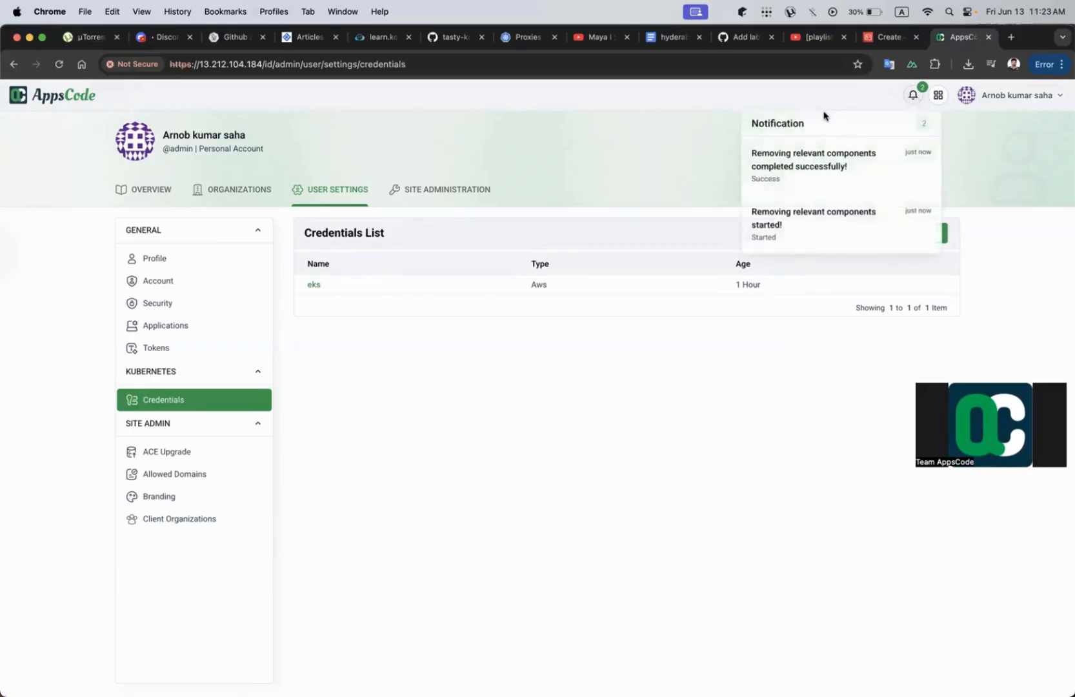
pyautogui.click(981, 96)
pyautogui.click(968, 171)
pyautogui.click(965, 240)
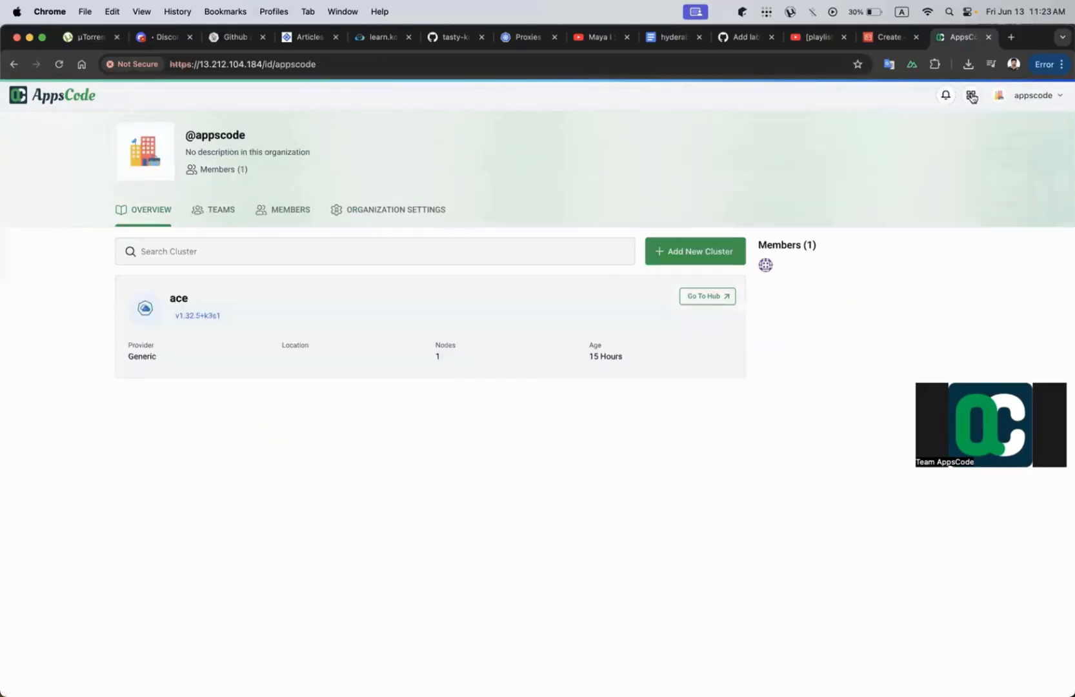
pyautogui.click(971, 96)
pyautogui.click(900, 137)
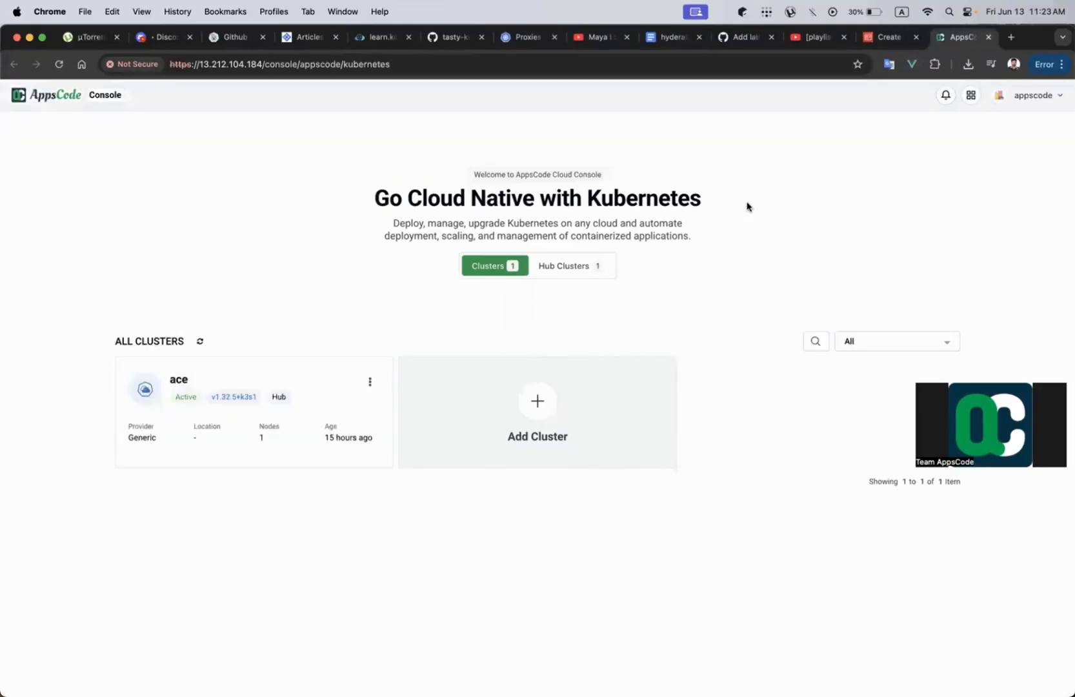
pyautogui.click(624, 391)
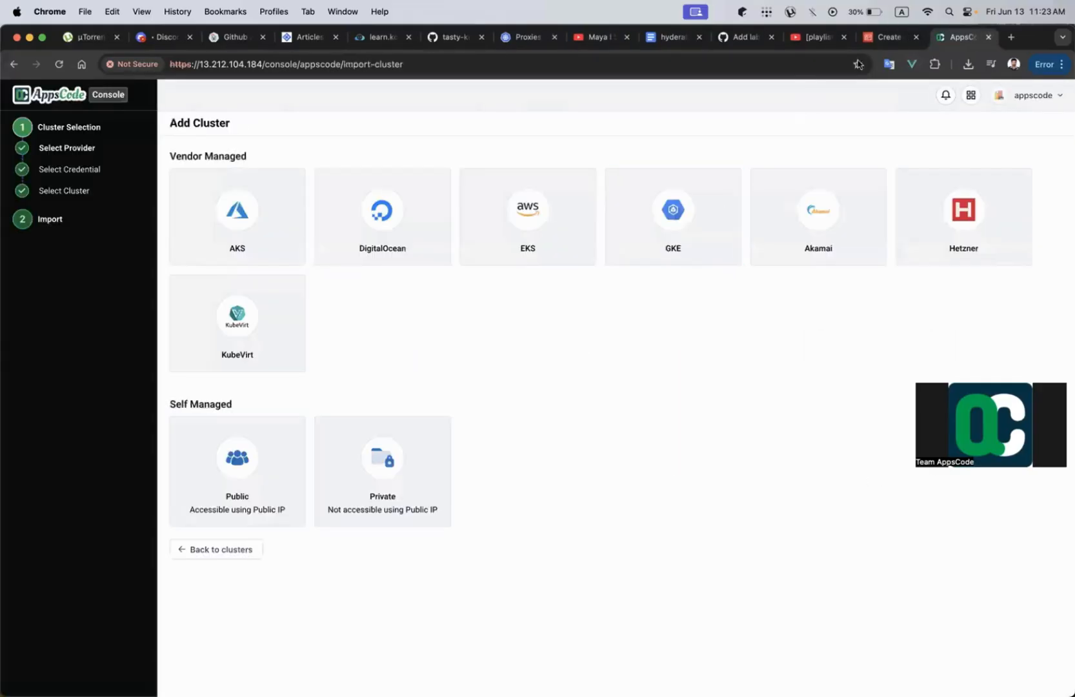
# Step: Switch to the AWS console, open the EKS clusters list and check which region the cluster is in
pyautogui.click(888, 37)
pyautogui.click(172, 92)
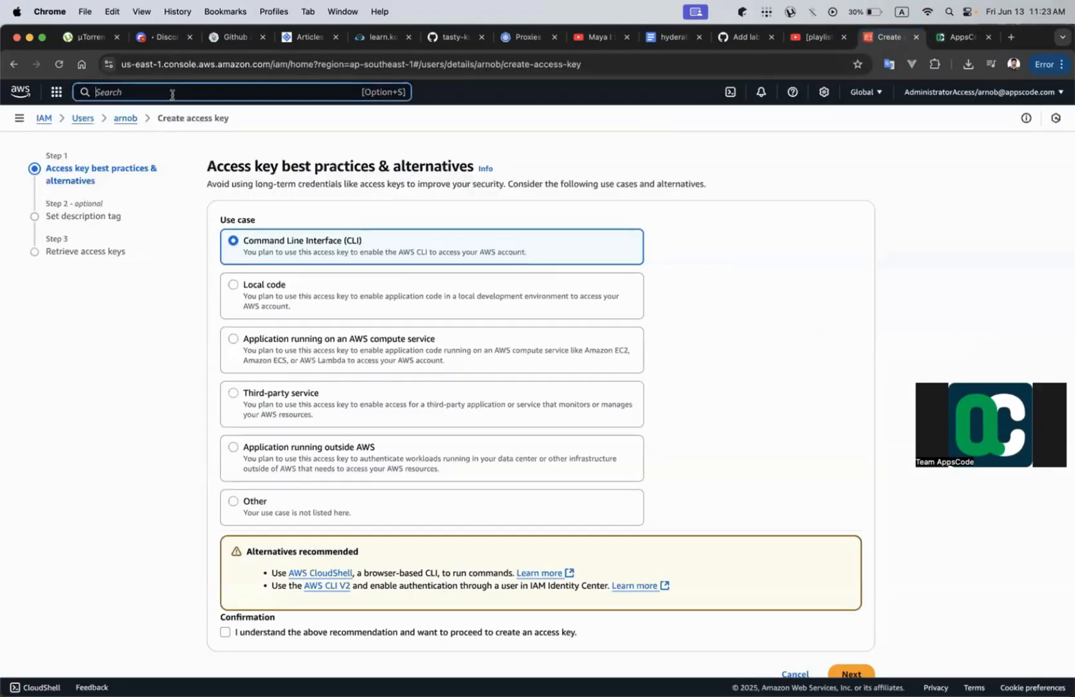
pyautogui.write('eks')
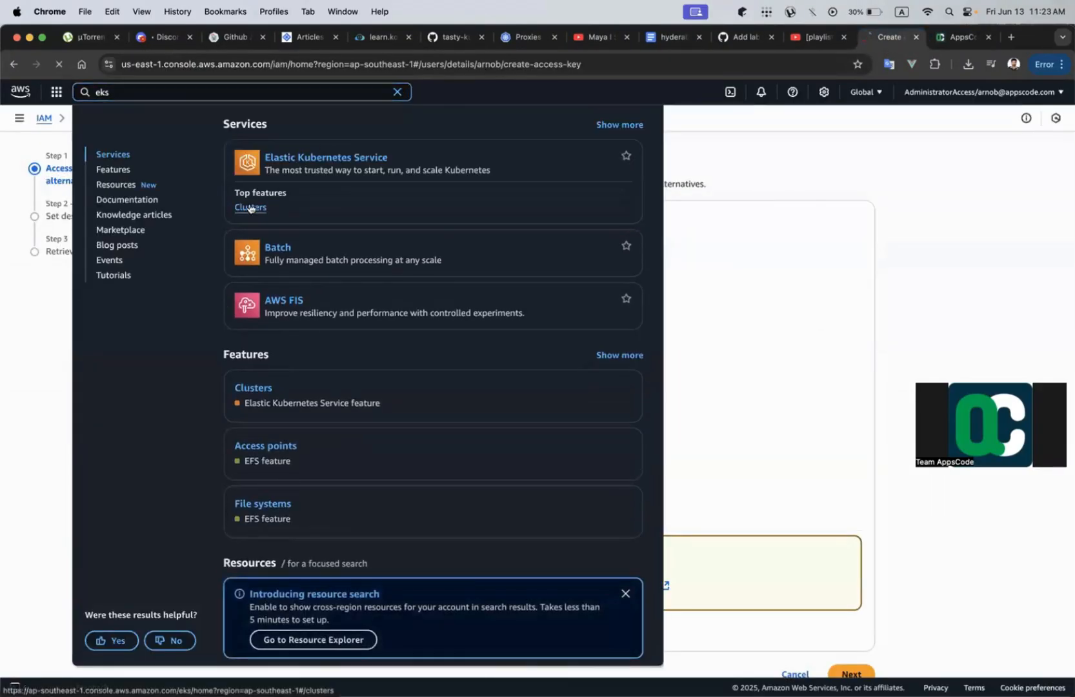
pyautogui.click(249, 207)
pyautogui.click(848, 93)
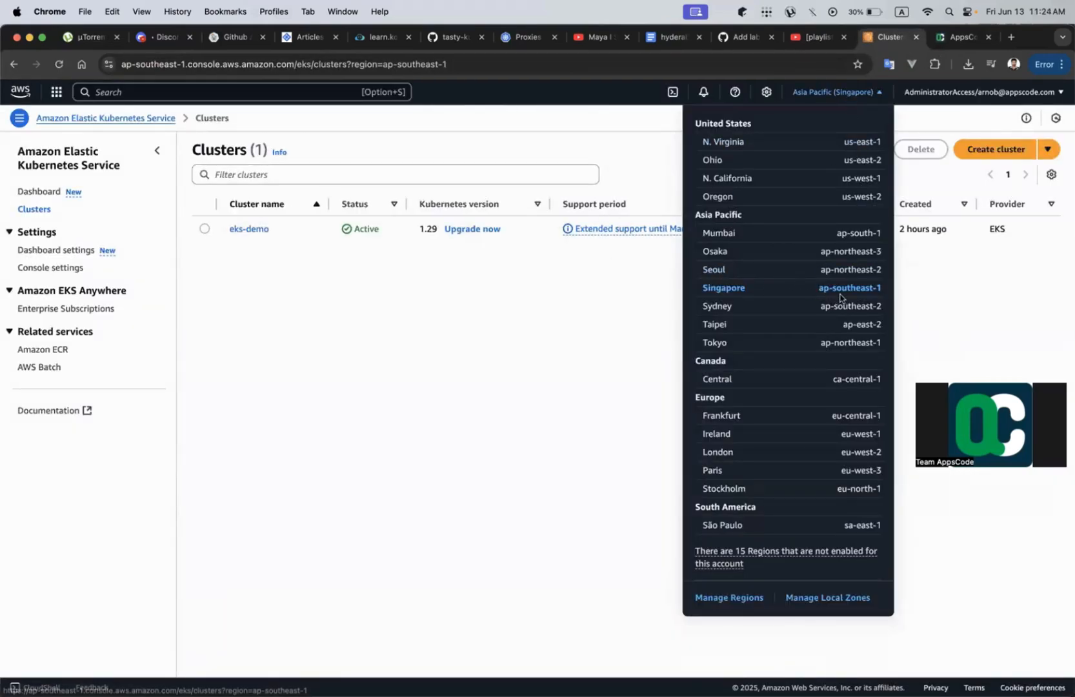
pyautogui.click(634, 348)
# Step: Switch to the AppsCode Console and select the existing eks-demo cluster for import, using provider EKS, credential eks and region ap-southeast-1
pyautogui.click(958, 36)
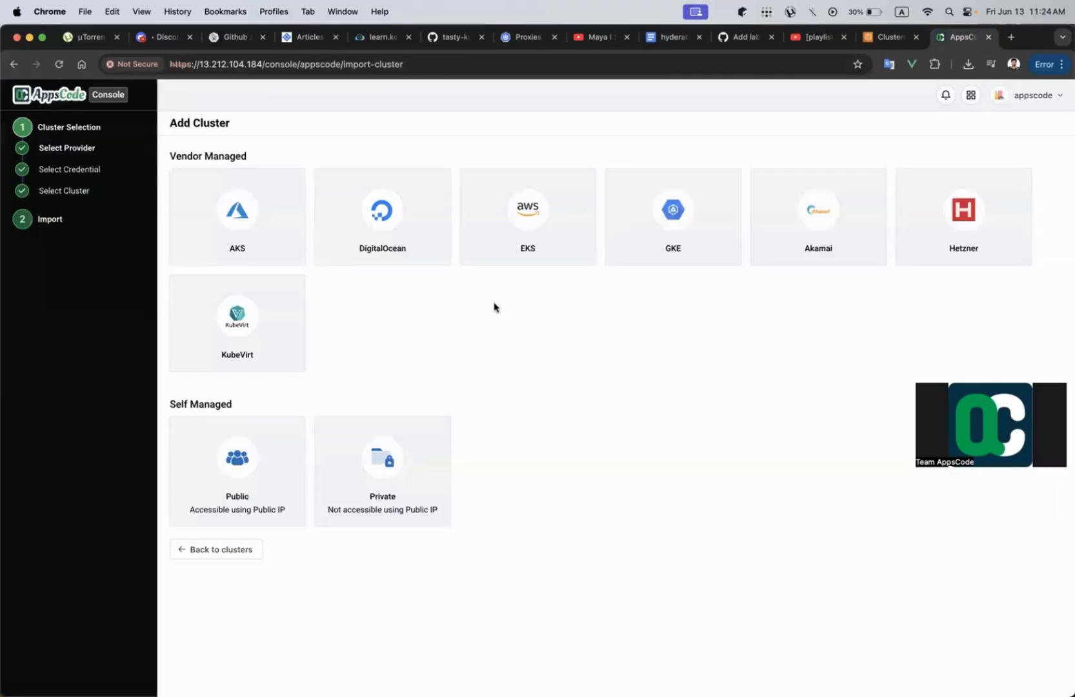
pyautogui.click(541, 224)
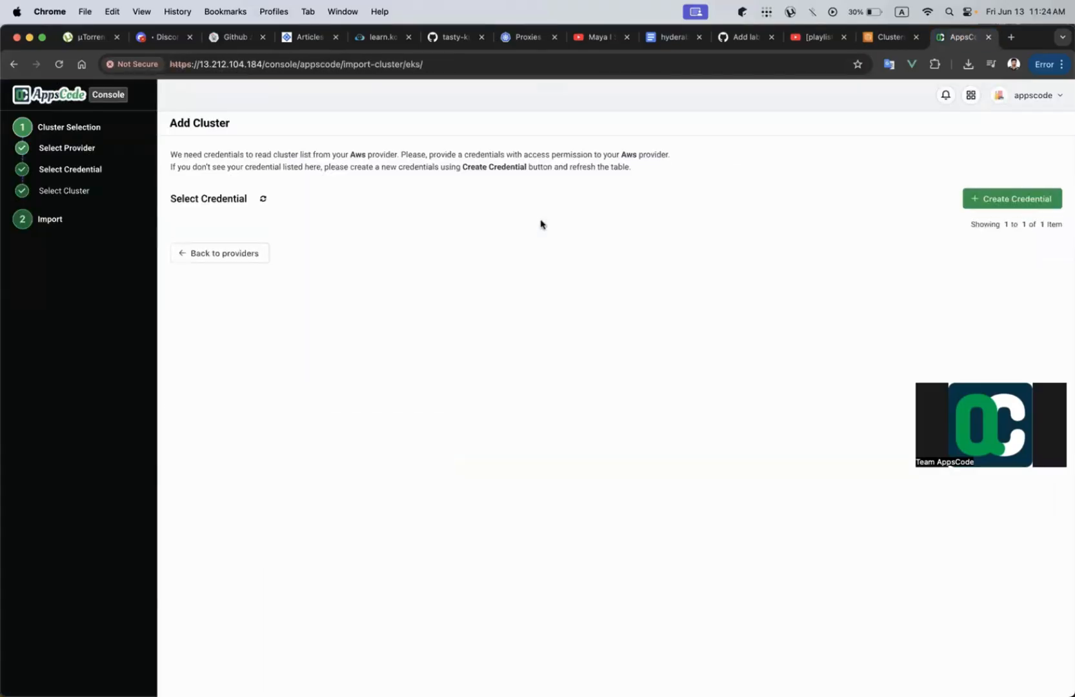
pyautogui.click(385, 241)
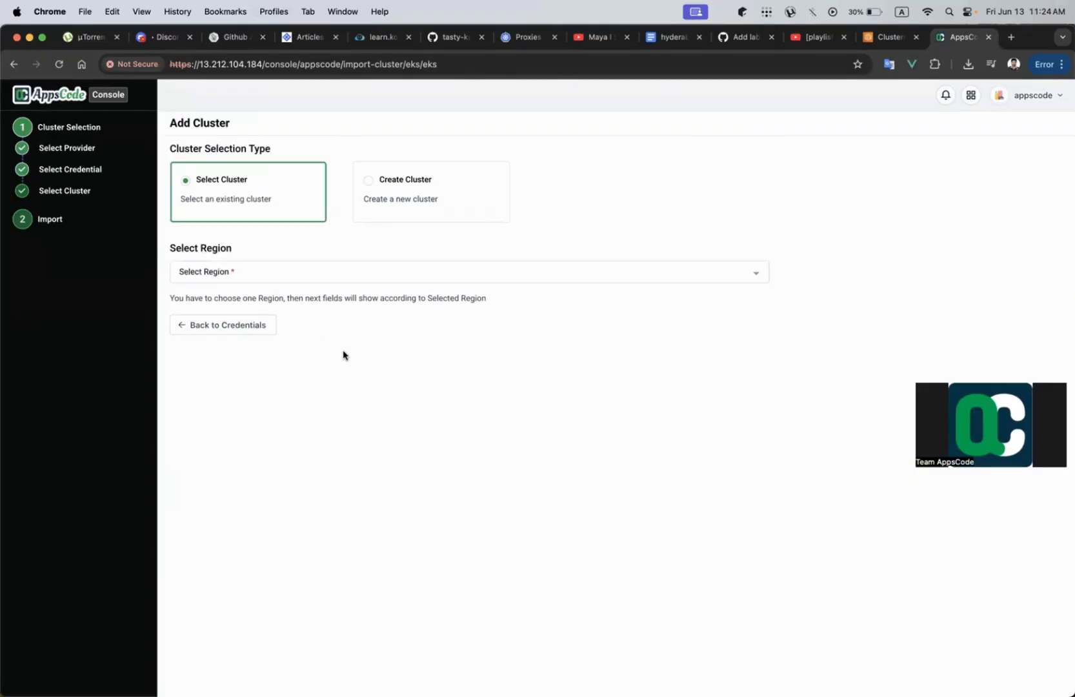
pyautogui.click(320, 272)
pyautogui.scroll(-5, 298, 367)
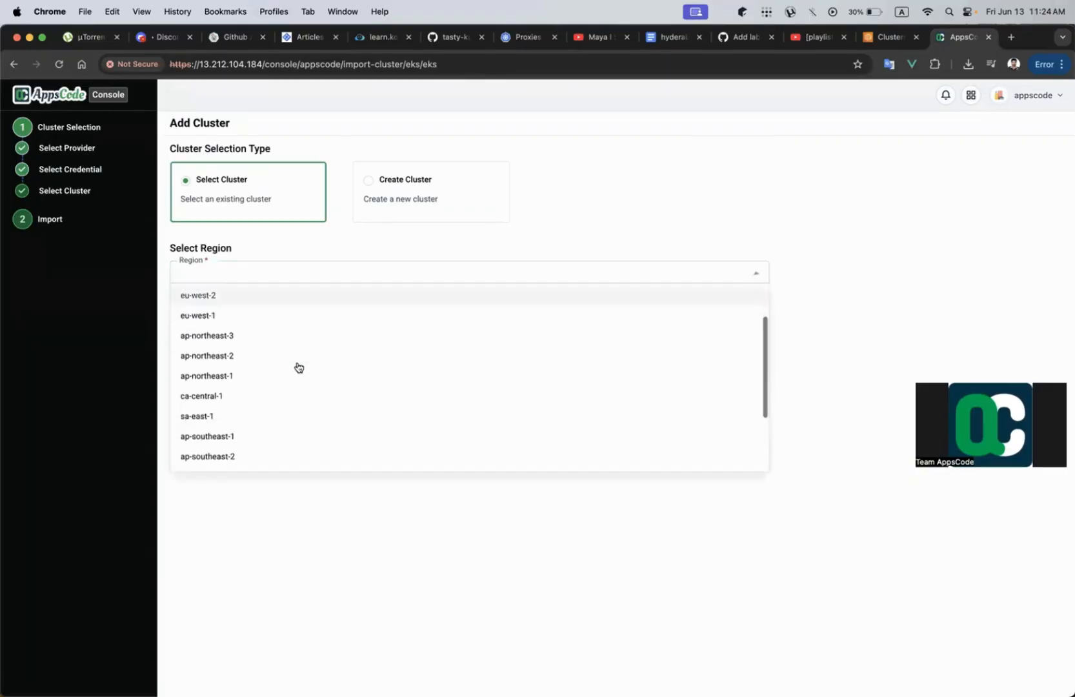
pyautogui.click(295, 385)
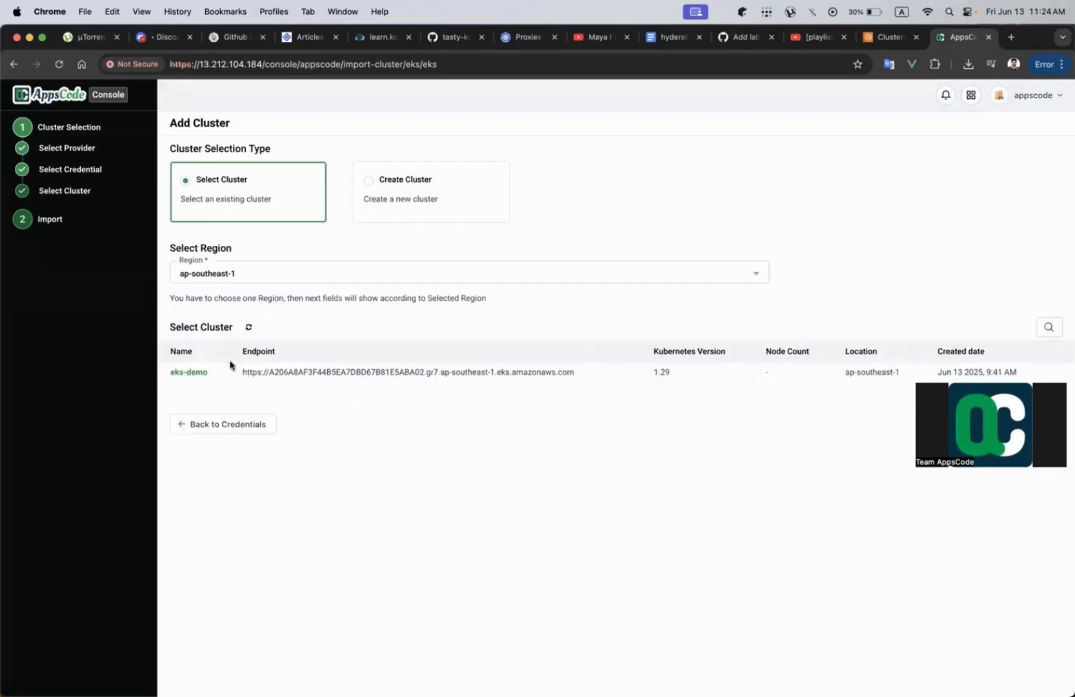
pyautogui.click(190, 373)
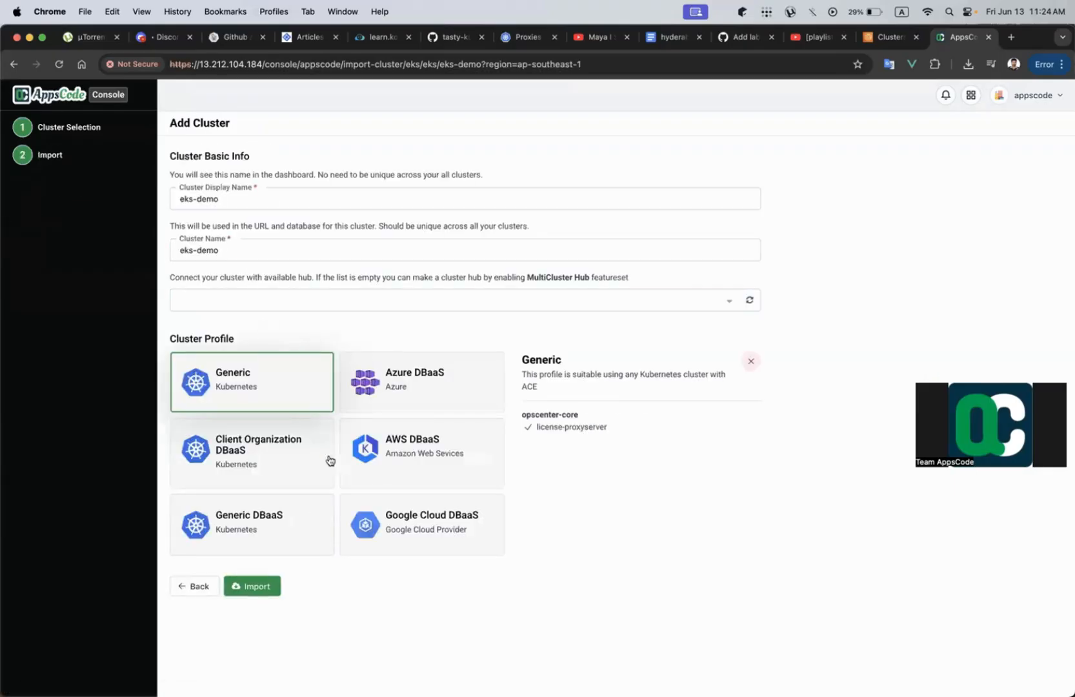
# Step: Choose the Generic DBaaS cluster profile and connect the eks-demo cluster to the ace hub
pyautogui.click(246, 530)
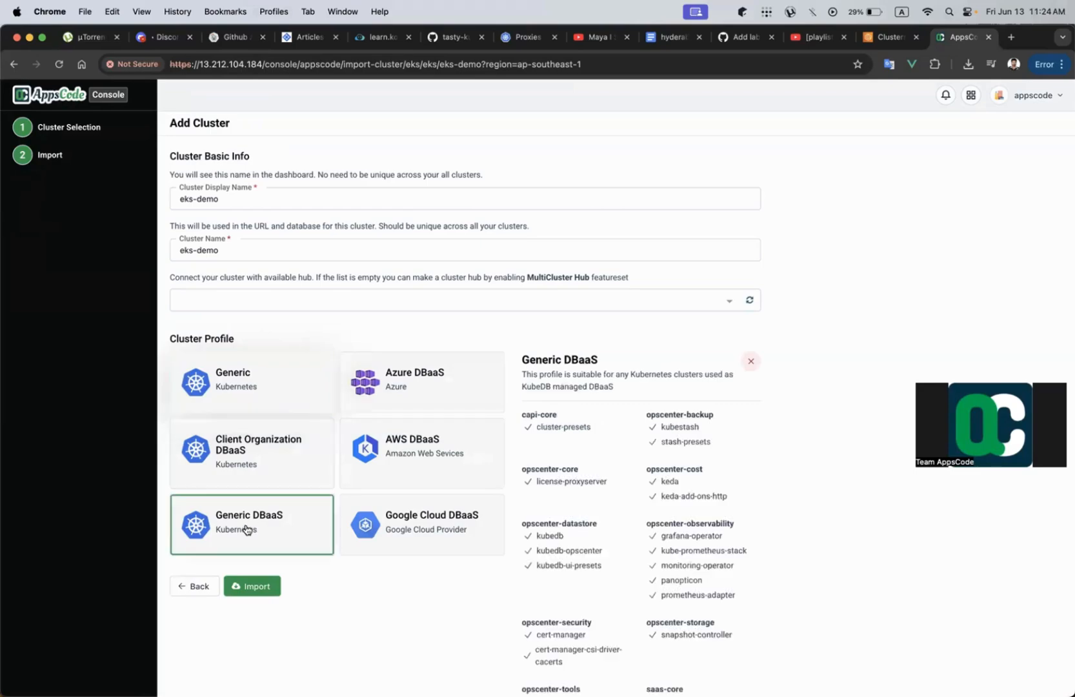
pyautogui.scroll(-2, 687, 521)
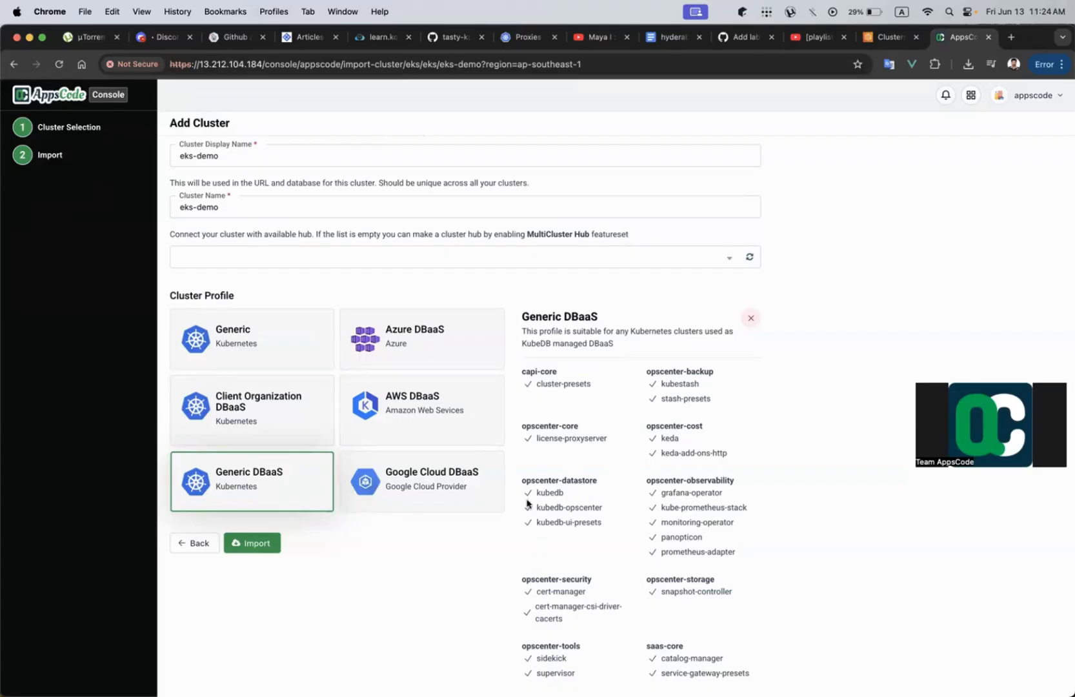
pyautogui.click(329, 263)
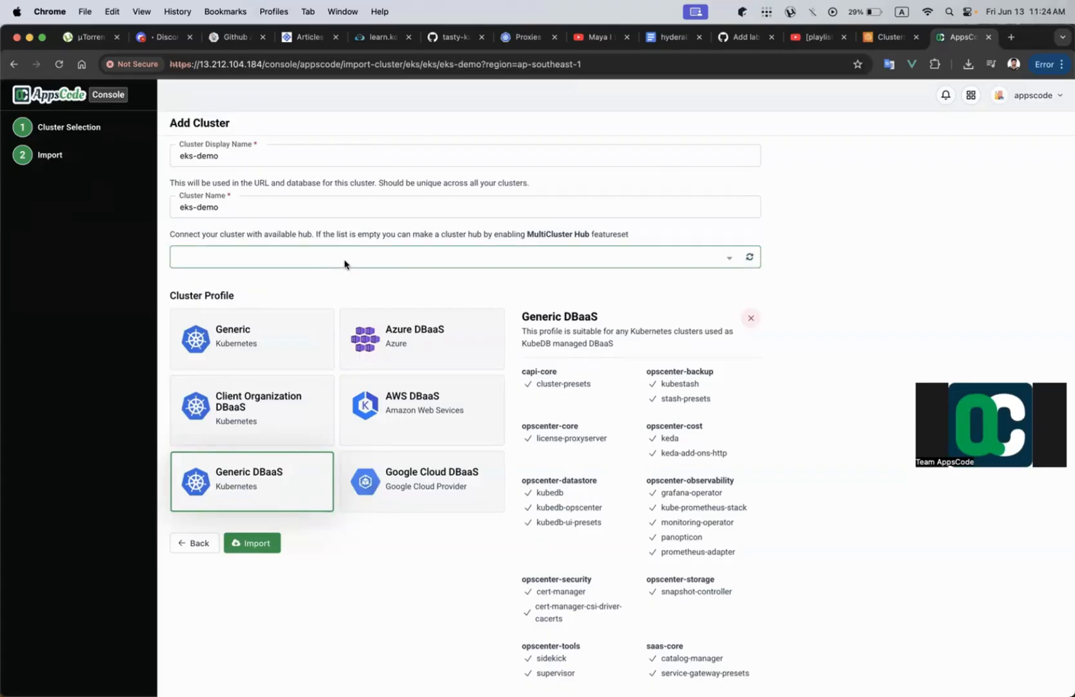
pyautogui.click(526, 276)
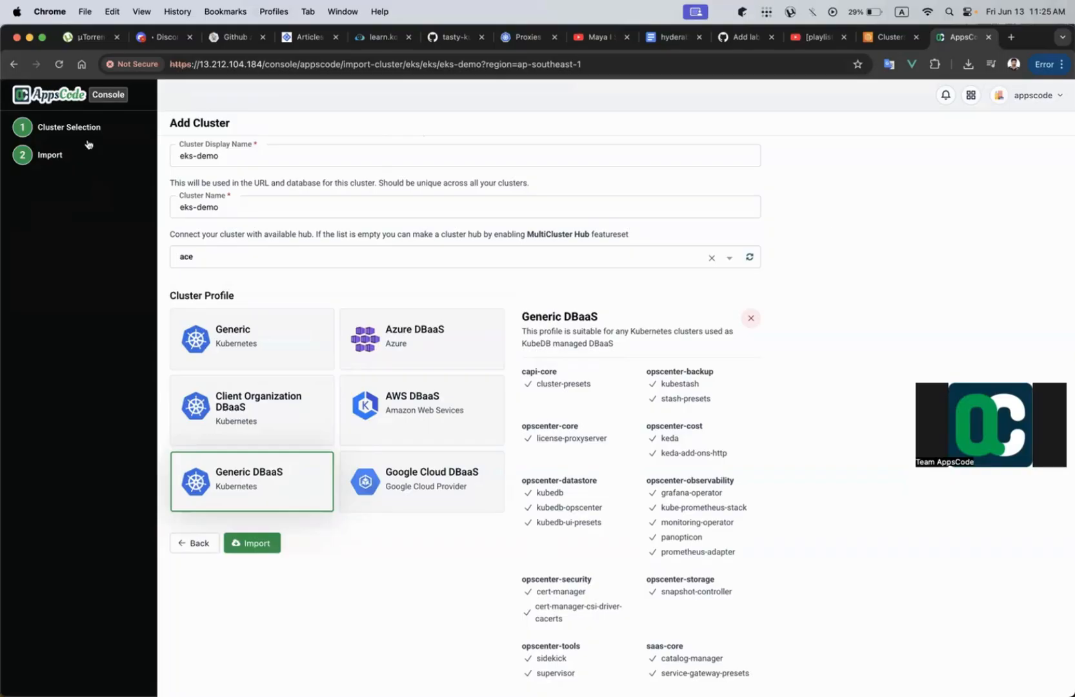
# Step: Start the import of the eks-demo cluster with the chosen settings and open its cluster details once the import finishes
pyautogui.moveTo(222, 207); pyautogui.dragTo(173, 206)
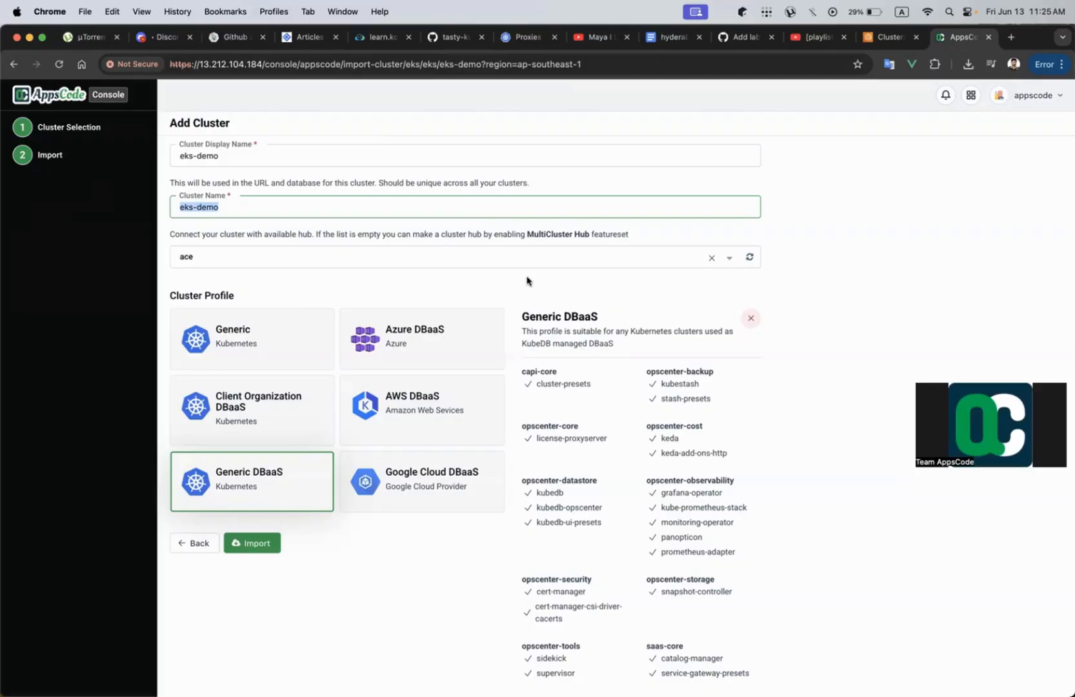
pyautogui.click(222, 210)
pyautogui.click(261, 547)
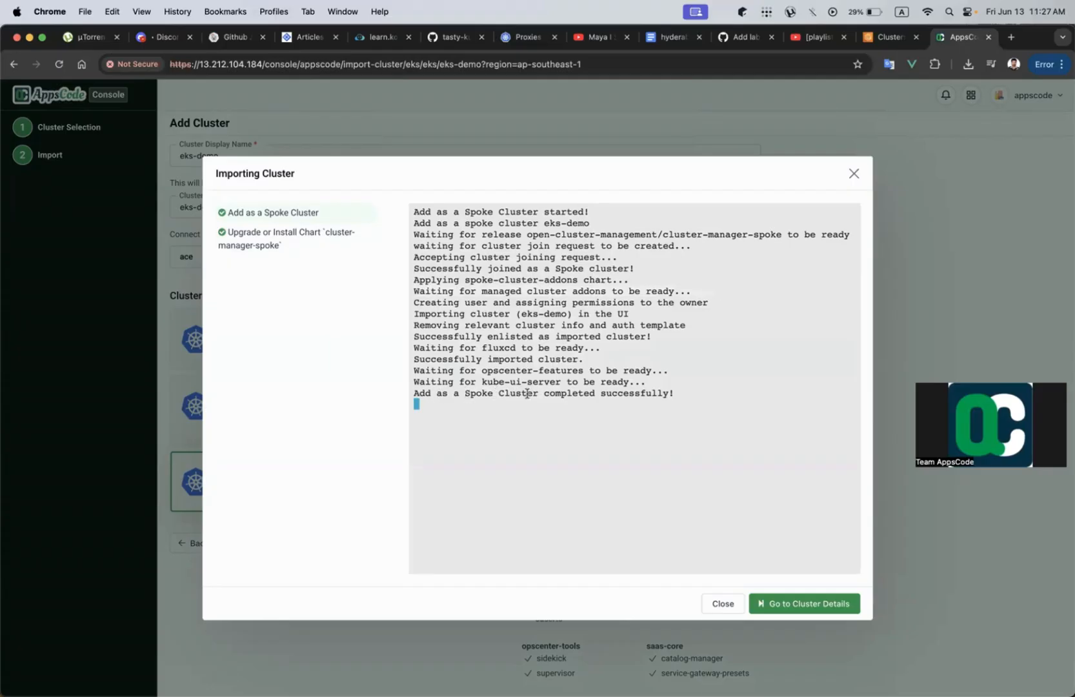
pyautogui.click(788, 604)
# Step: Review the eks-demo feature sets and check the component status of the Observability feature set
pyautogui.scroll(-3, 658, 470)
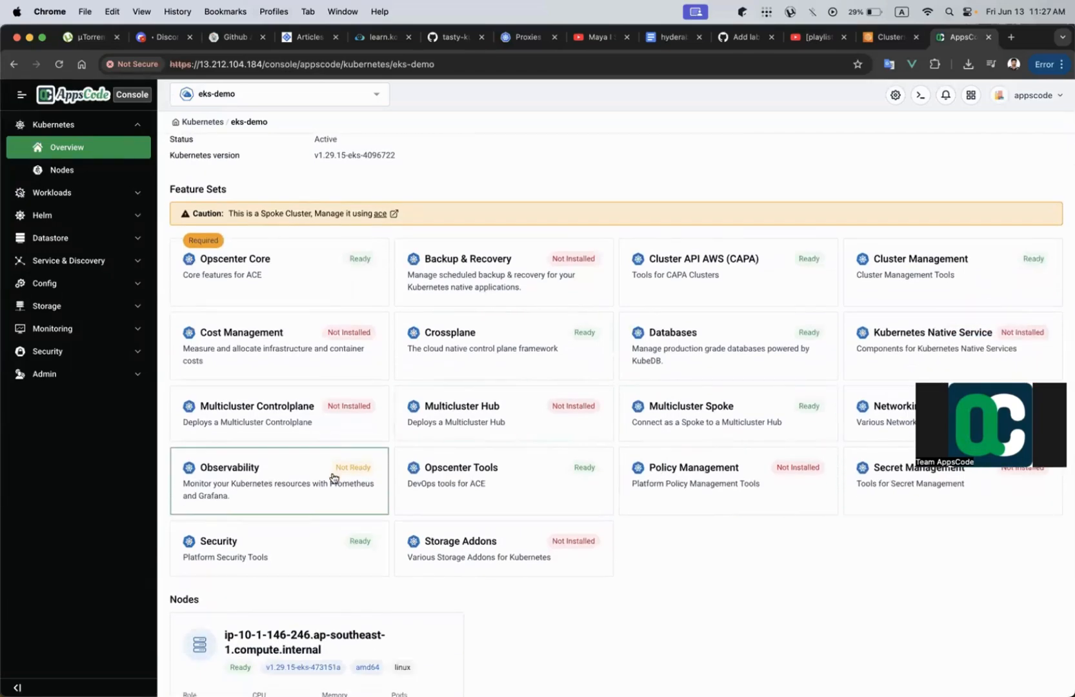
pyautogui.scroll(-1, 333, 477)
pyautogui.scroll(-2, 287, 445)
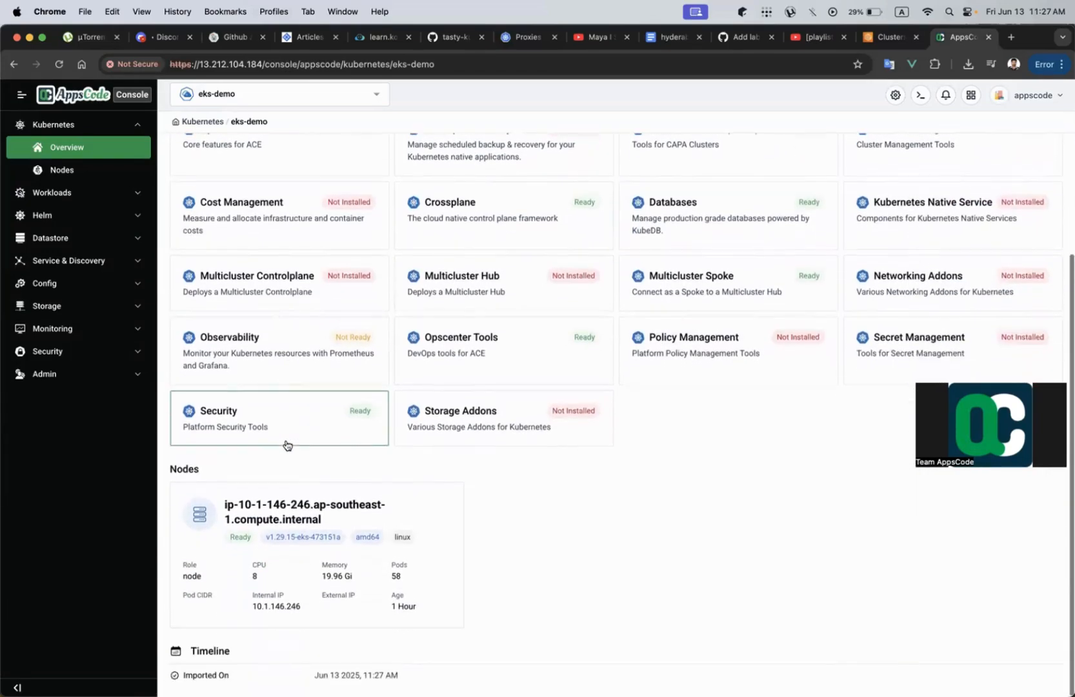
pyautogui.click(337, 359)
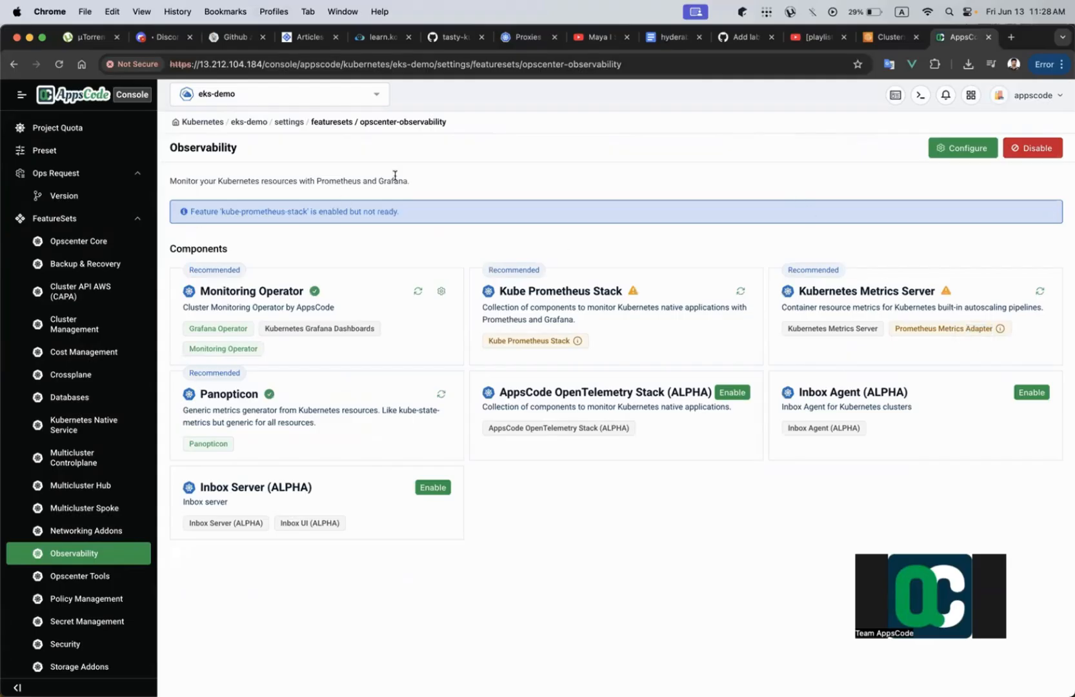
pyautogui.click(239, 94)
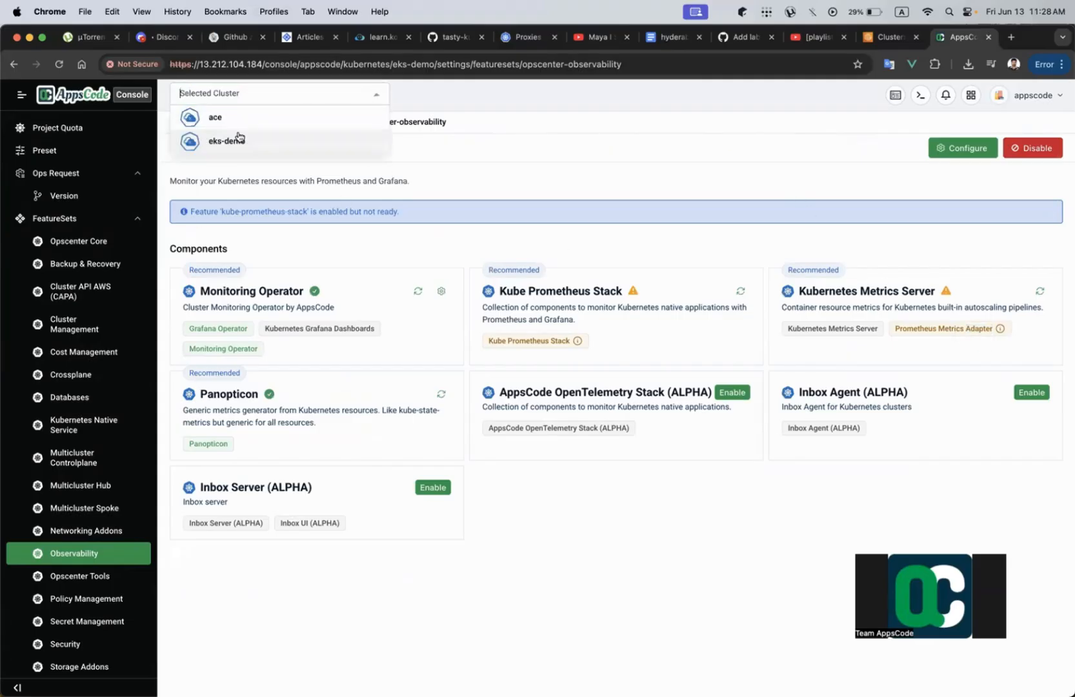
pyautogui.click(563, 163)
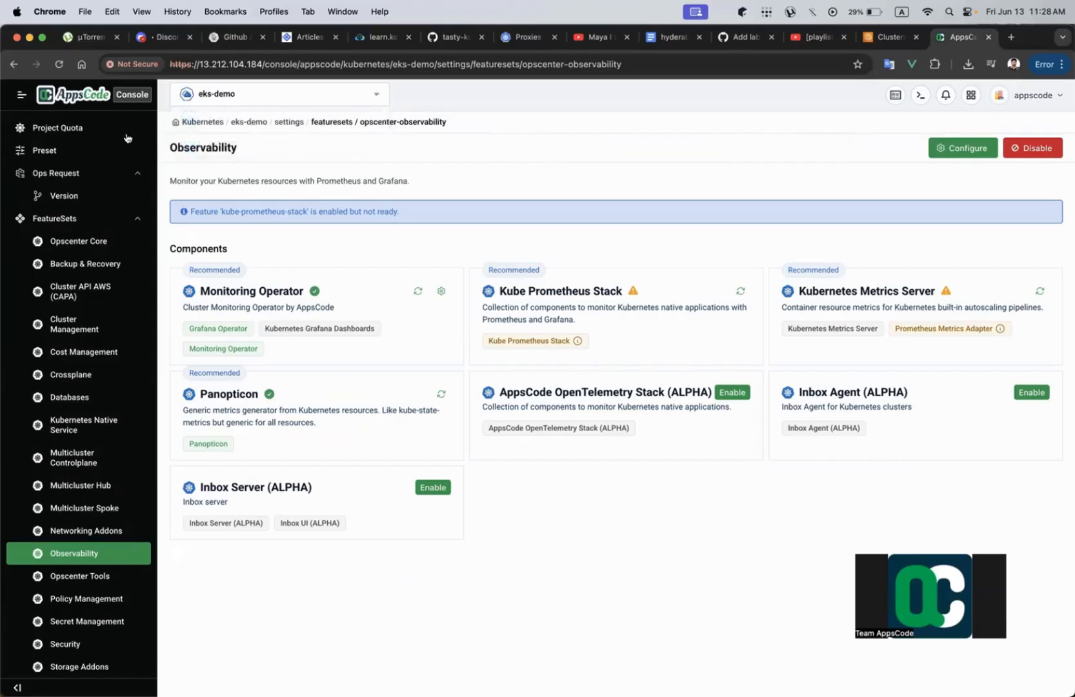
# Step: Check the Backup & Recovery components of eks-demo and glance at the EKS clusters list in the AWS console
pyautogui.click(95, 94)
pyautogui.click(510, 397)
pyautogui.scroll(-2, 510, 426)
pyautogui.scroll(-1, 510, 450)
pyautogui.click(487, 292)
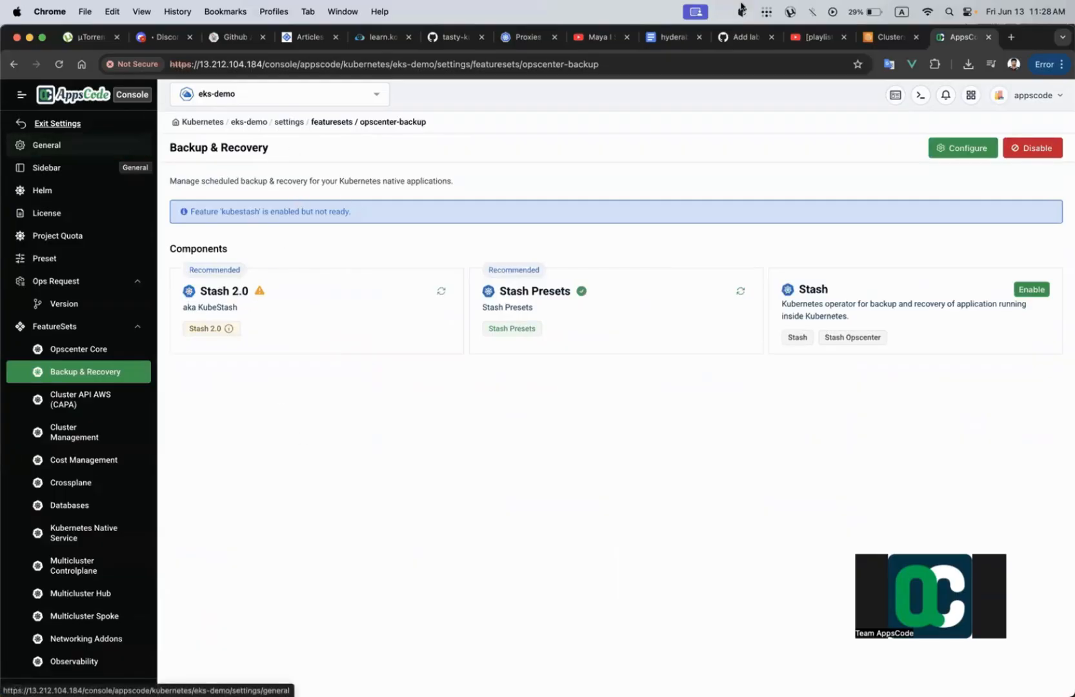
pyautogui.click(885, 36)
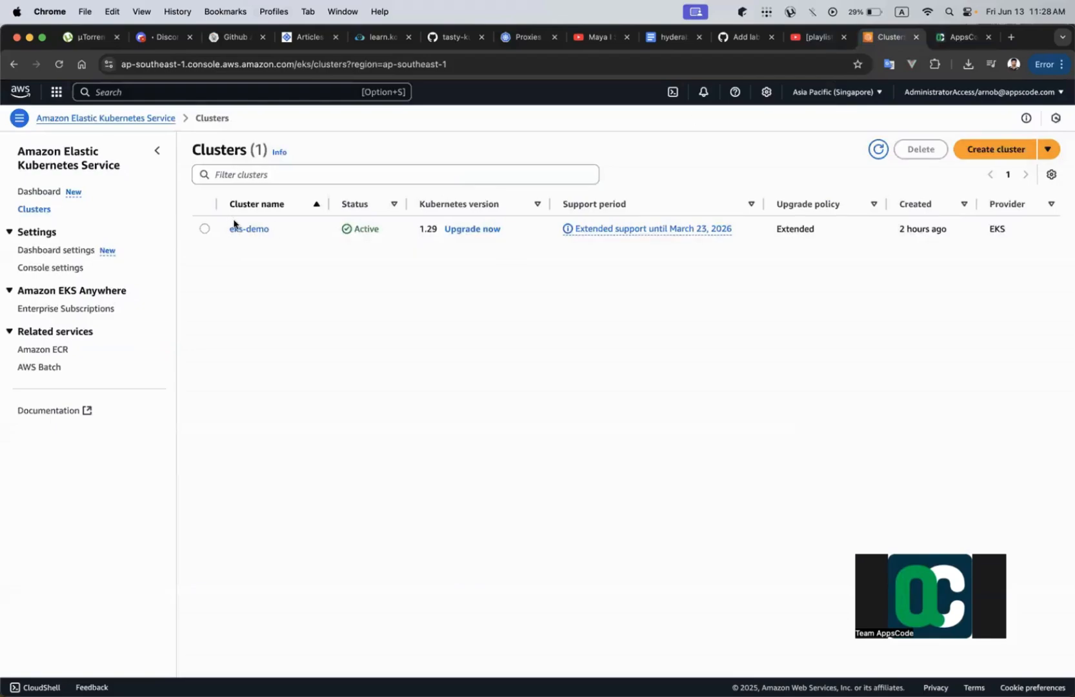
pyautogui.click(952, 36)
# Step: Check the component status of the Databases and Opscenter Core feature sets of eks-demo
pyautogui.click(67, 125)
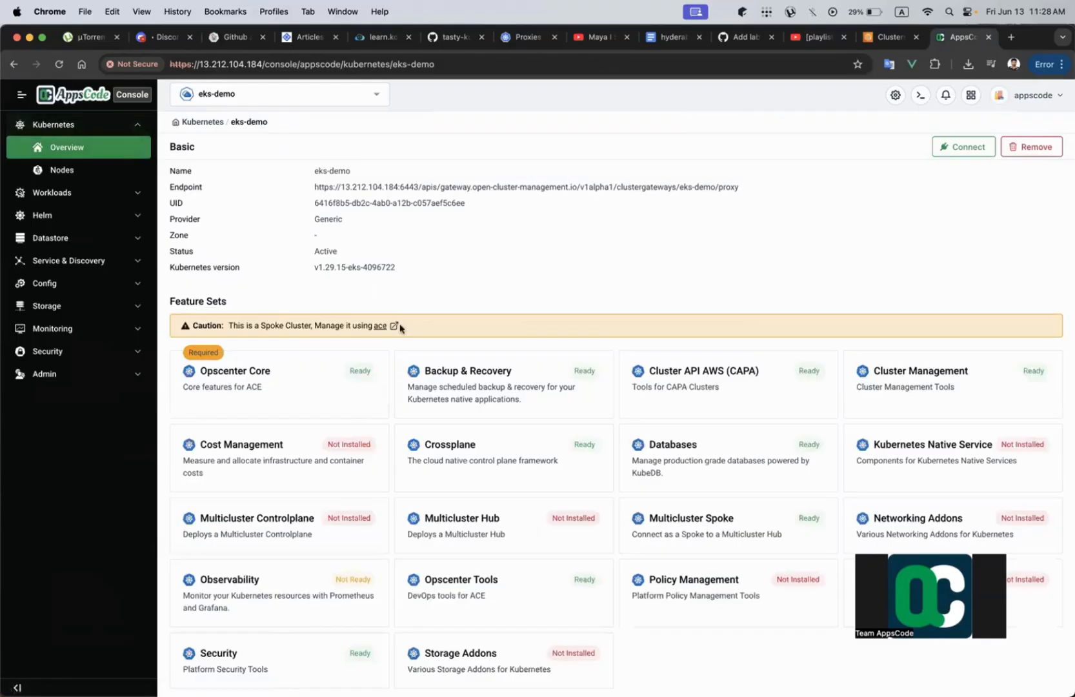
pyautogui.scroll(-2, 715, 400)
pyautogui.click(738, 399)
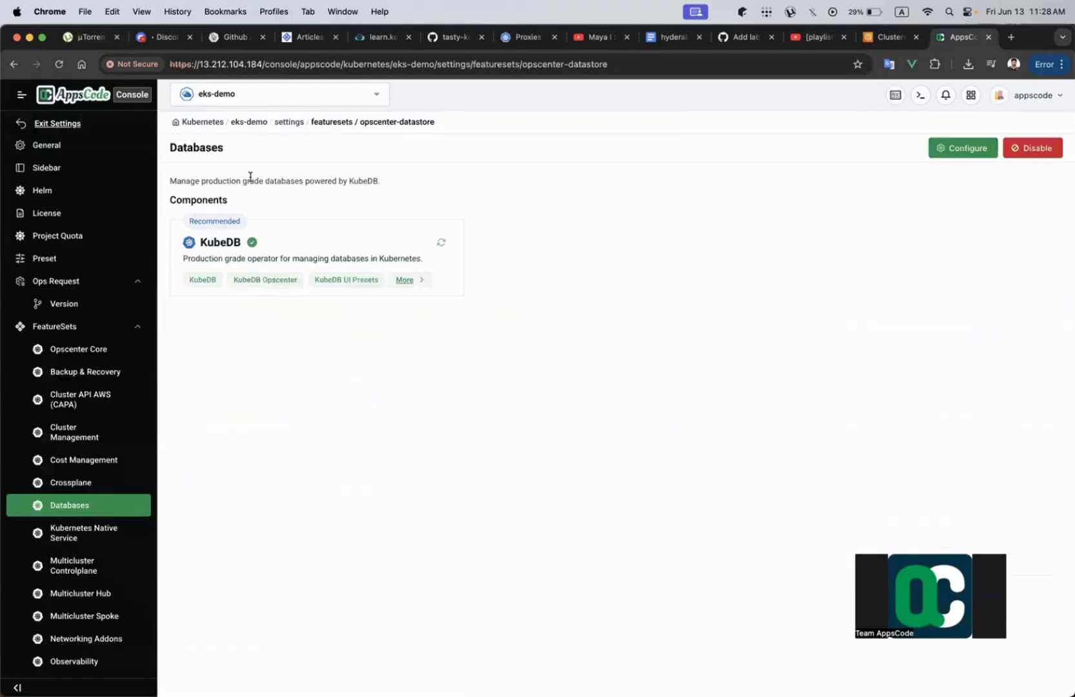
pyautogui.click(76, 125)
pyautogui.scroll(-3, 421, 359)
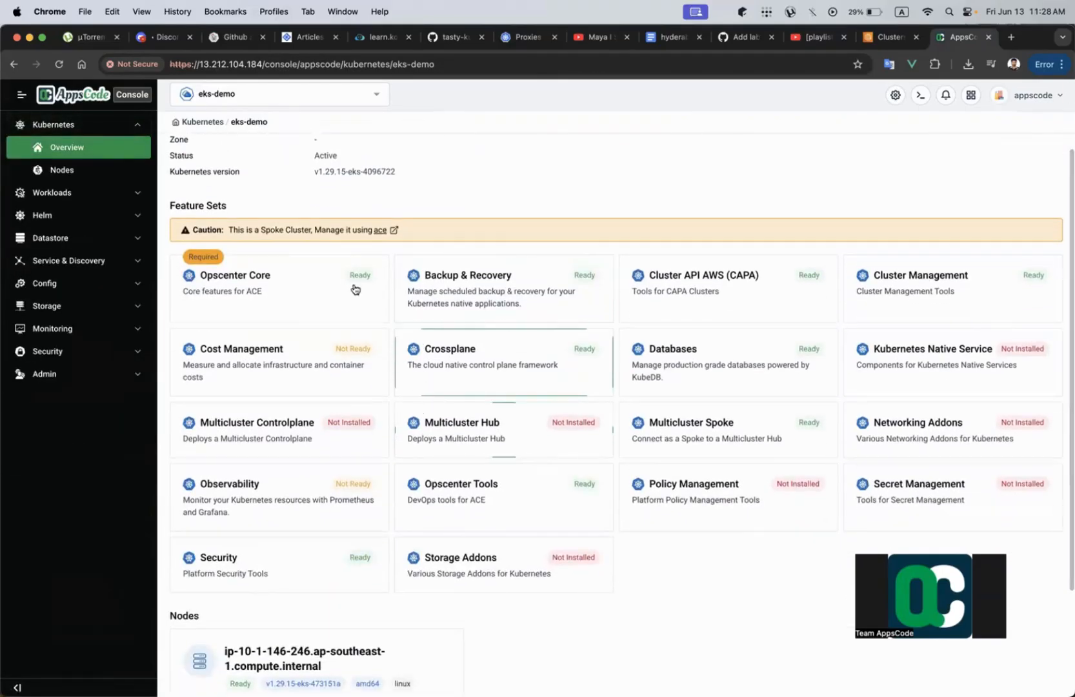
pyautogui.click(320, 289)
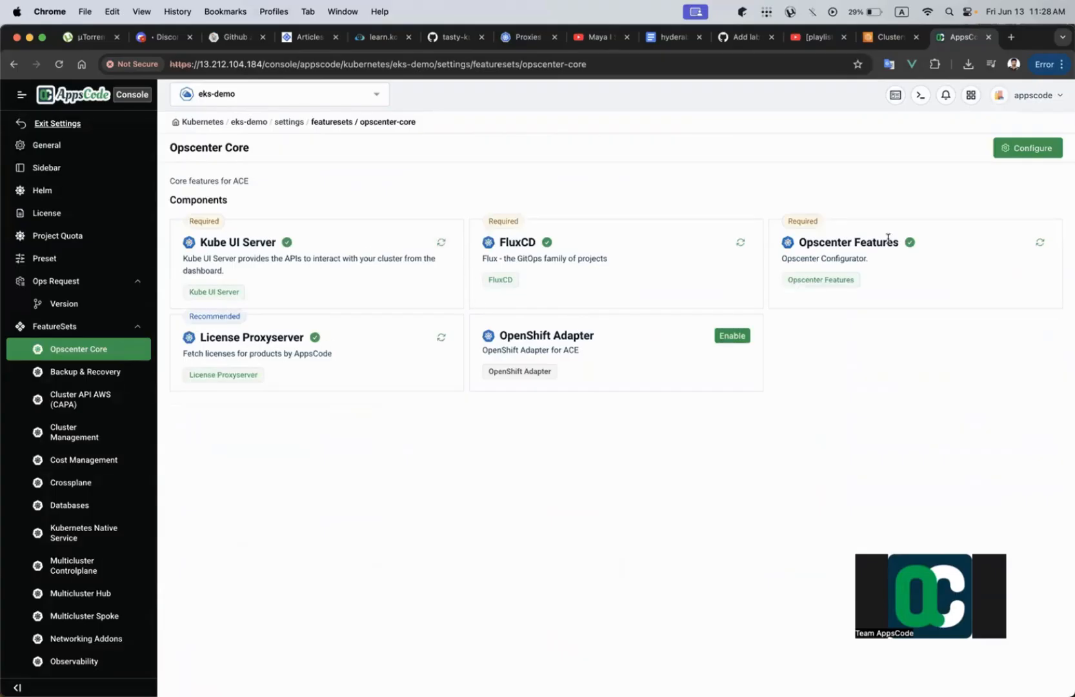
# Step: Return to the eks-demo overview and check the component status of the Storage Addons feature set
pyautogui.click(73, 123)
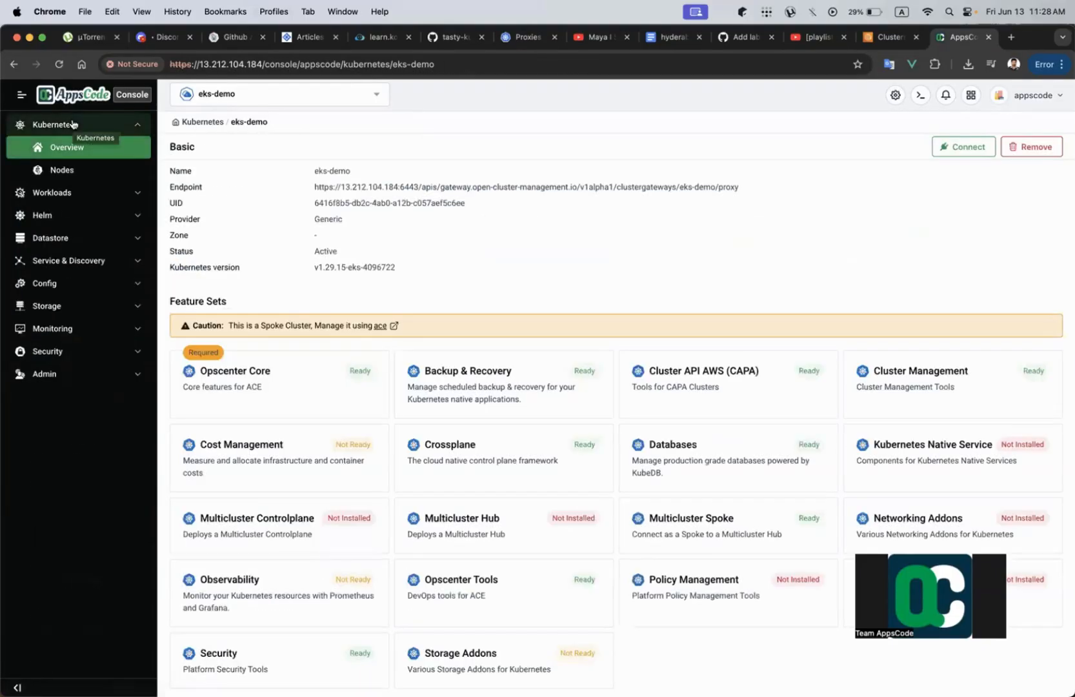
pyautogui.scroll(-5, 395, 328)
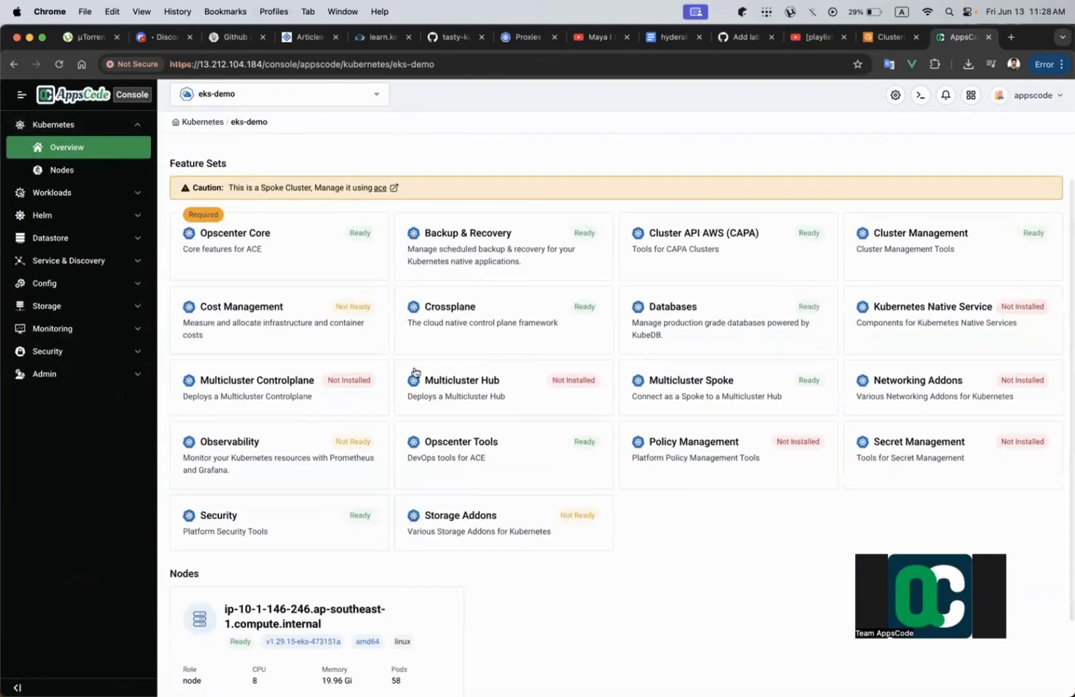
pyautogui.click(492, 526)
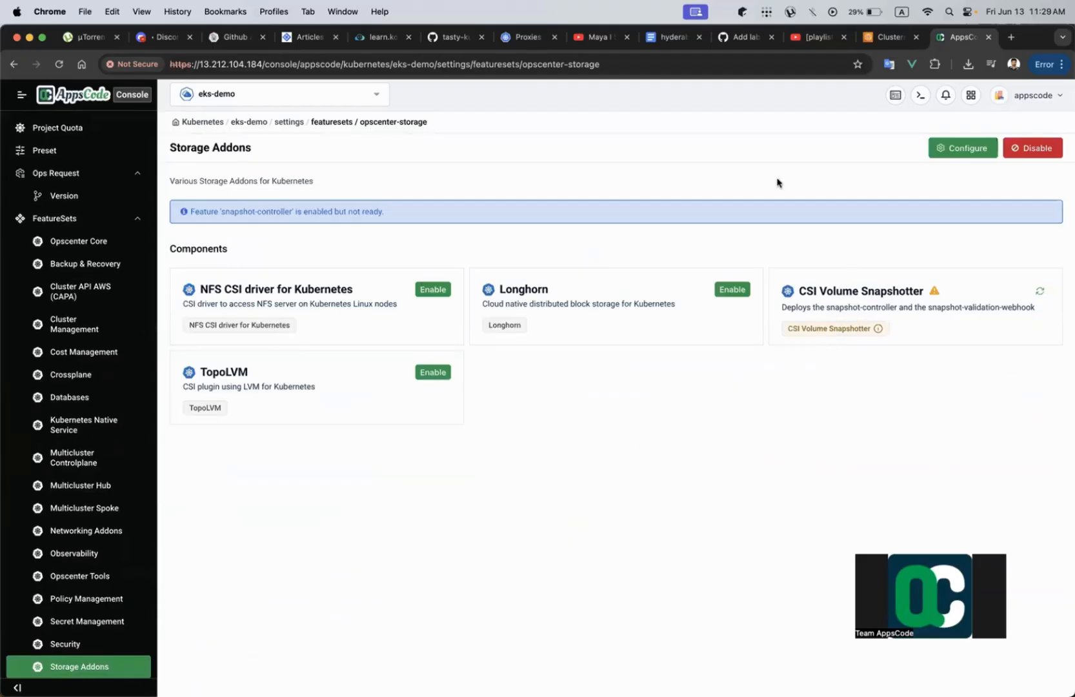
# Step: Reopen eks-demo from the clusters list and examine the Service Gateway Presets status in the Kubernetes Native Service feature set
pyautogui.click(73, 94)
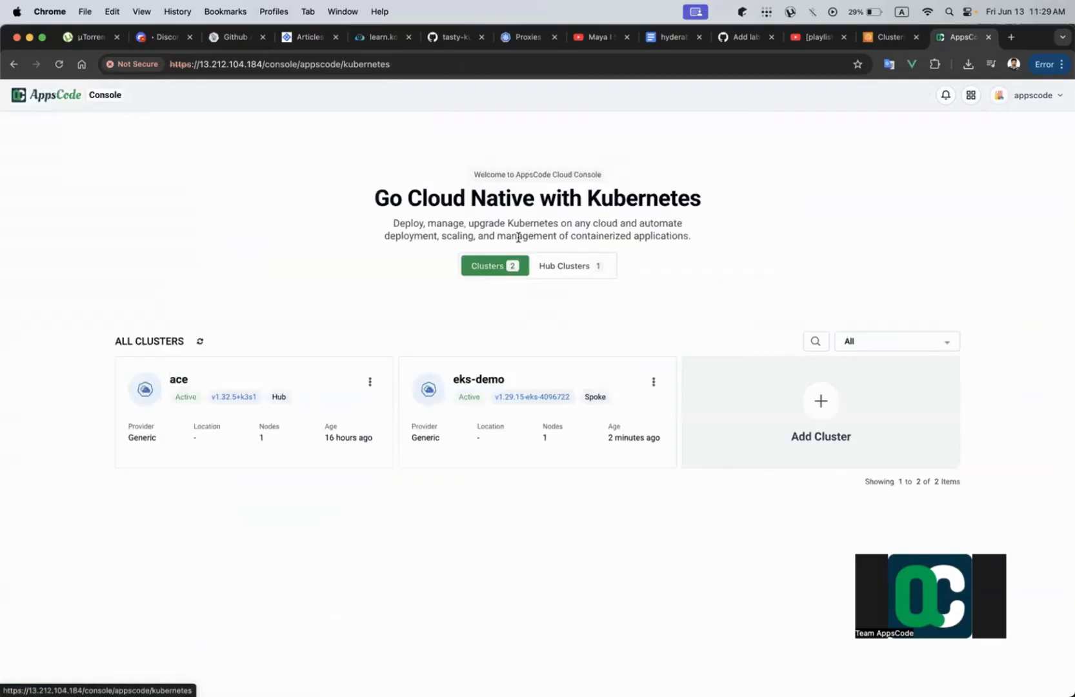
pyautogui.click(561, 437)
pyautogui.scroll(-2, 564, 418)
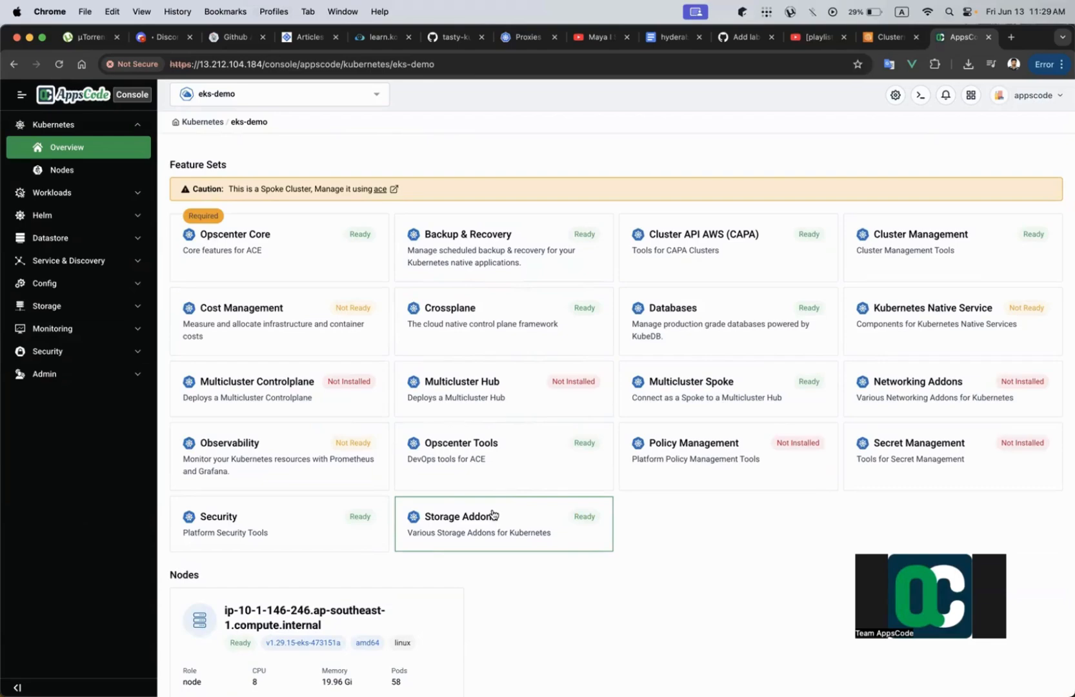
pyautogui.click(929, 332)
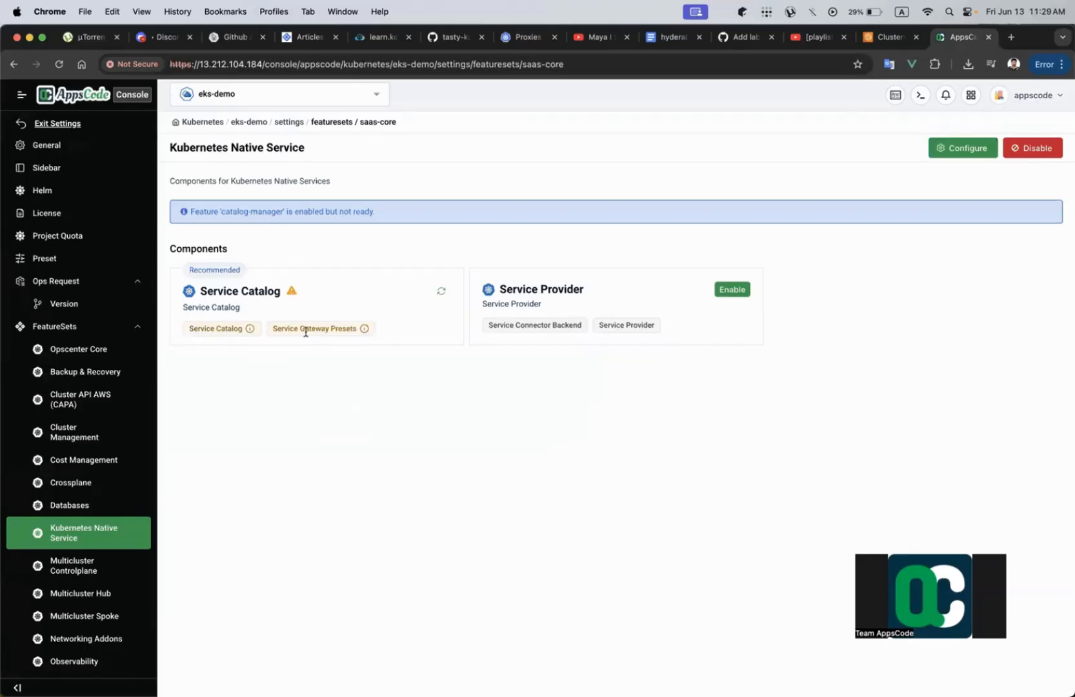
pyautogui.moveTo(306, 332)
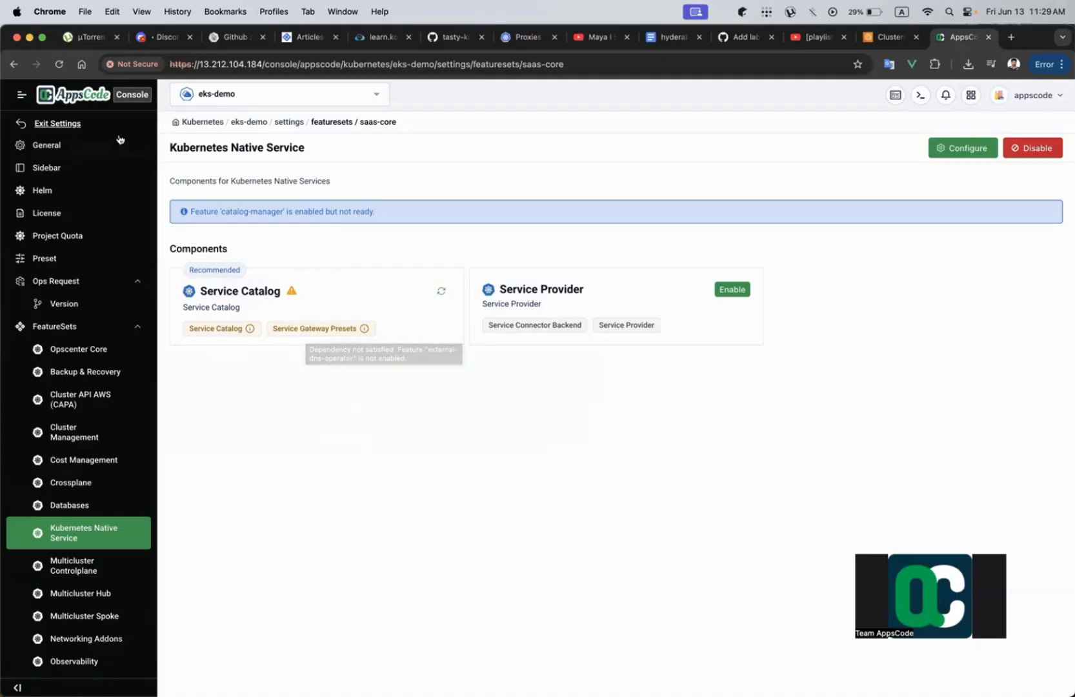
# Step: Return to the eks-demo overview and examine the Keda component's status in the Cost Management feature set
pyautogui.click(68, 124)
pyautogui.scroll(-3, 477, 444)
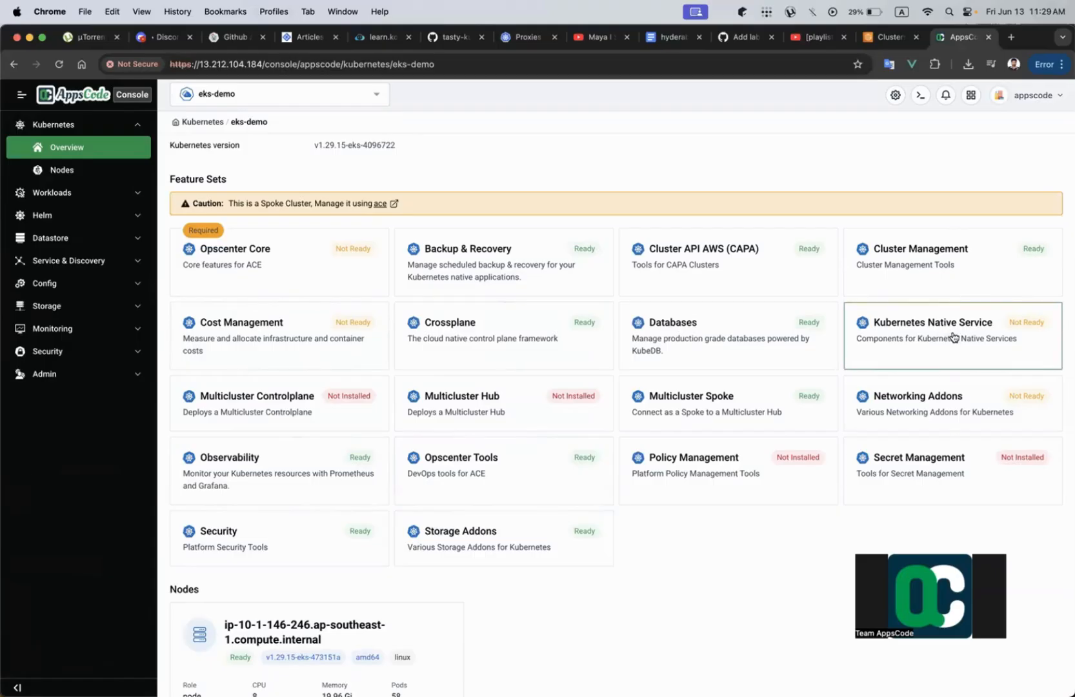
pyautogui.click(281, 339)
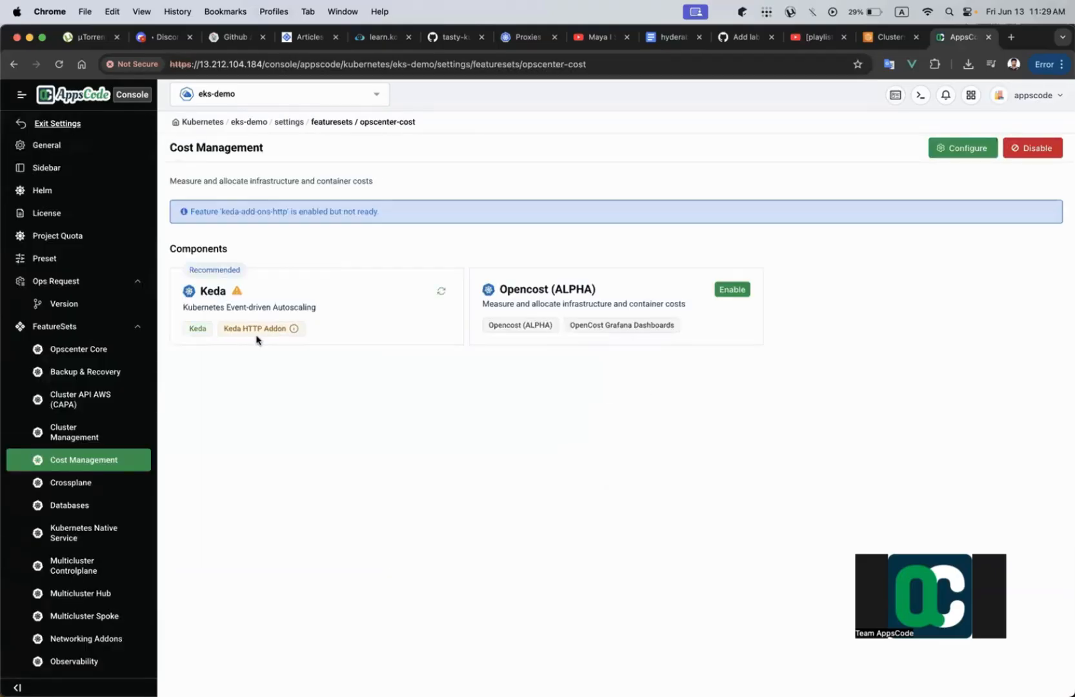
pyautogui.moveTo(243, 336)
# Step: Recheck the Kubernetes Native Service components and the status of all feature sets on the eks-demo overview
pyautogui.click(67, 124)
pyautogui.scroll(-3, 486, 316)
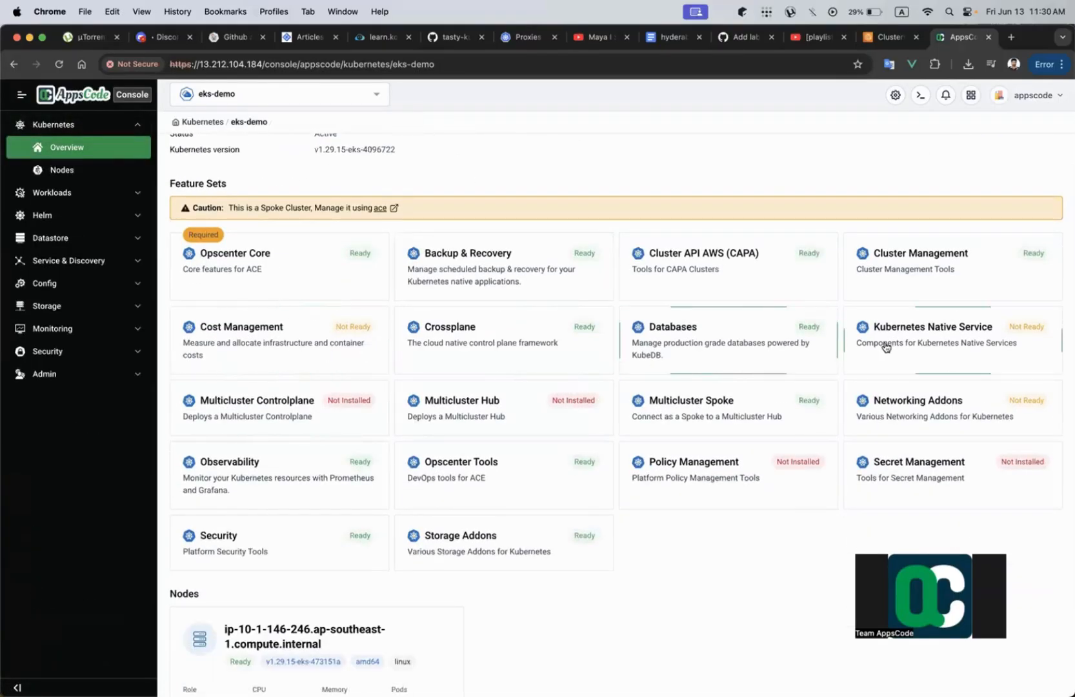
pyautogui.click(912, 345)
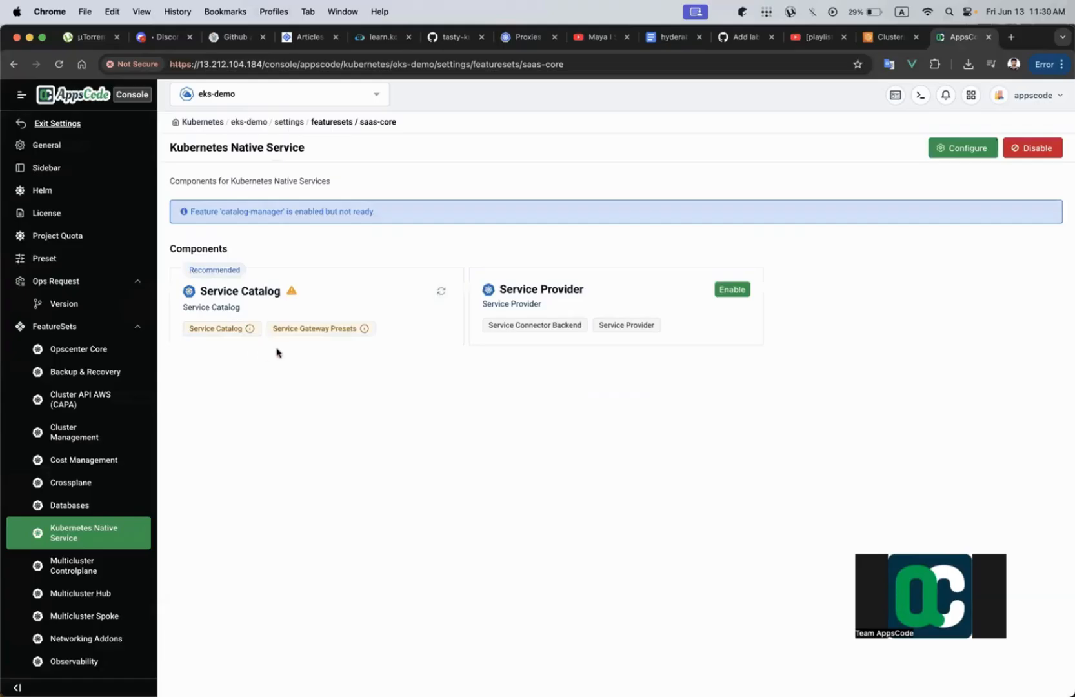
pyautogui.click(72, 127)
pyautogui.scroll(-3, 422, 307)
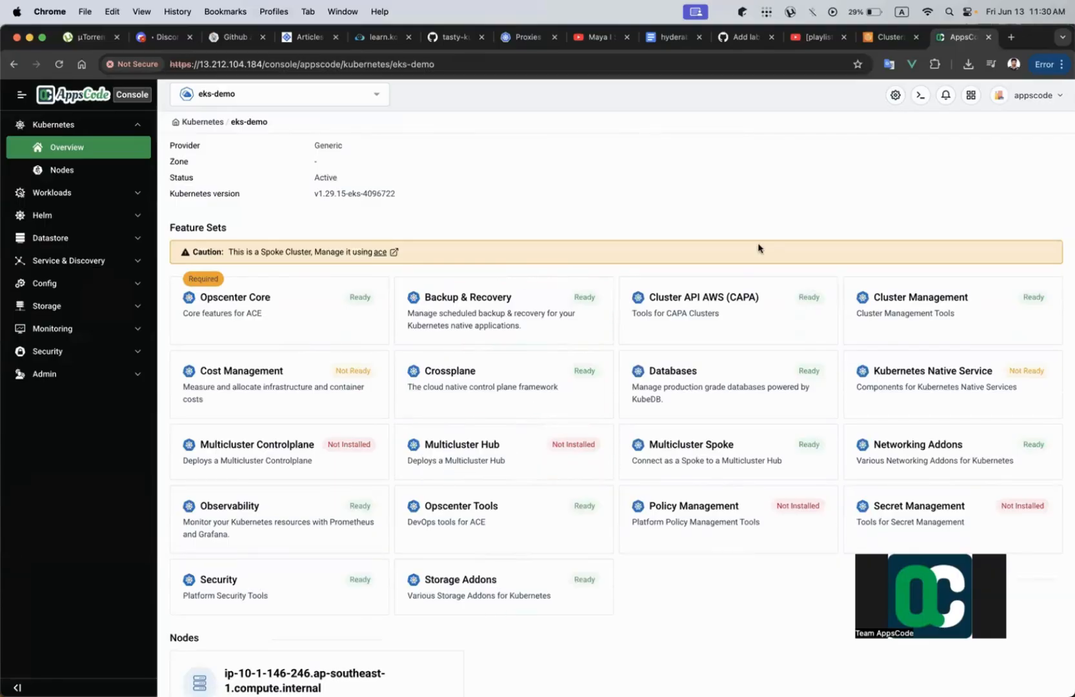
pyautogui.scroll(2, 758, 249)
pyautogui.click(957, 146)
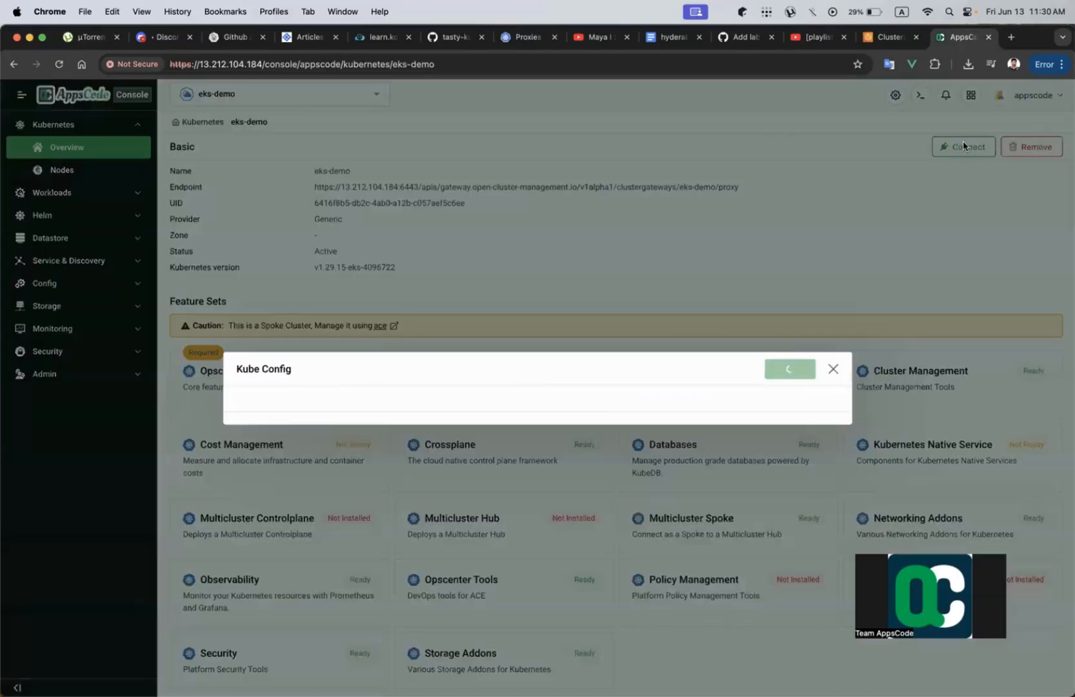
pyautogui.click(789, 172)
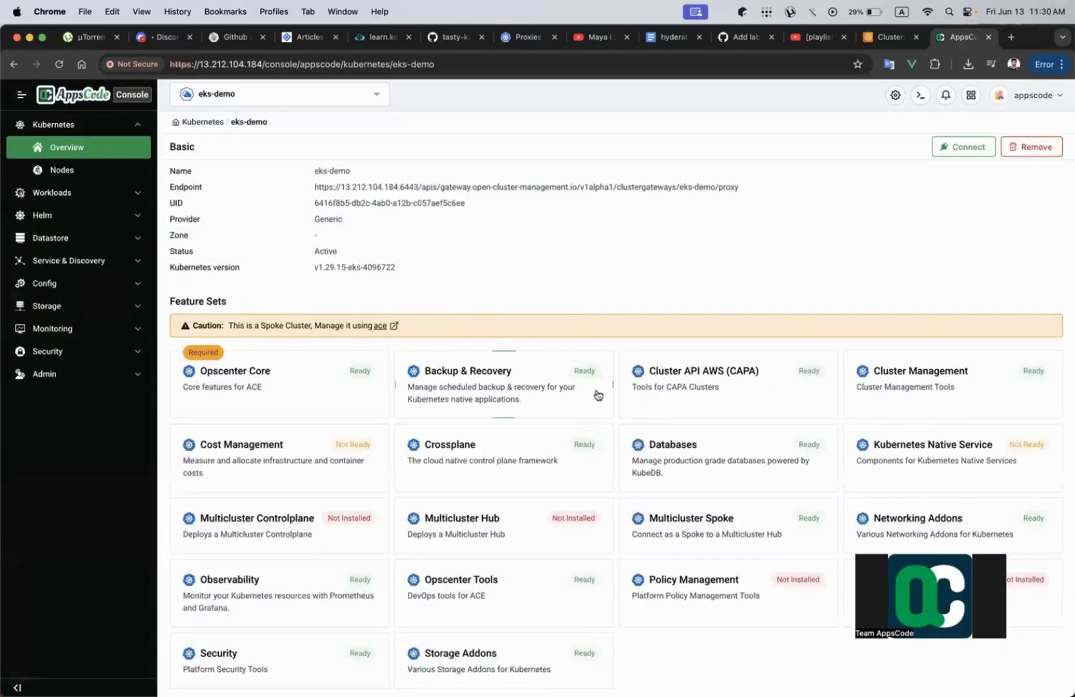
pyautogui.scroll(-3, 599, 391)
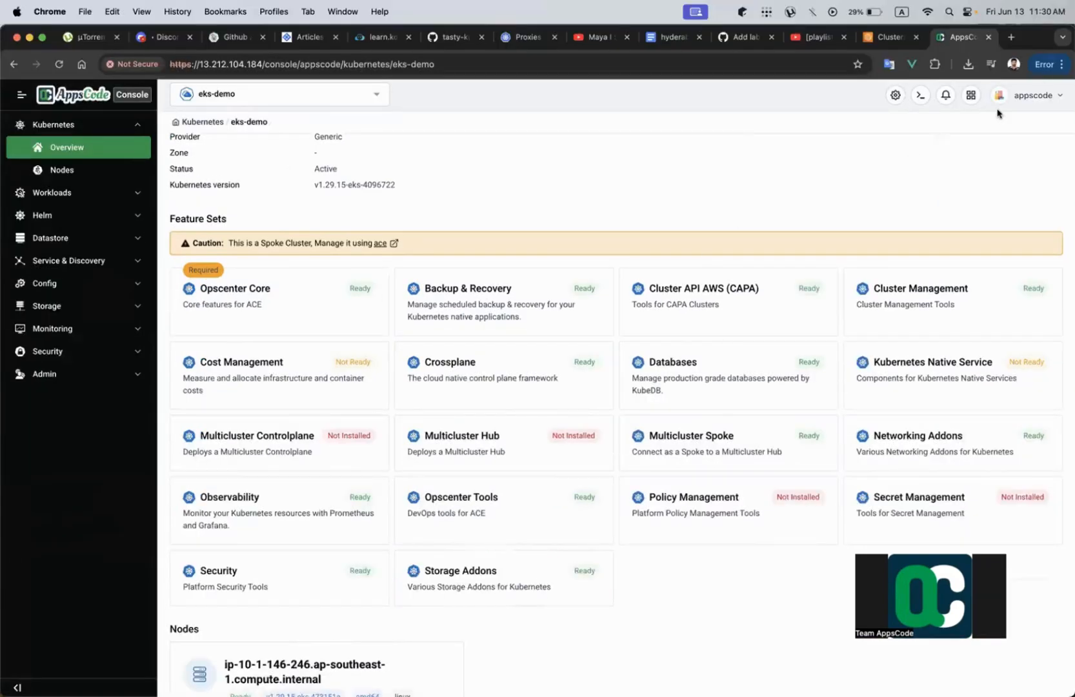
# Step: Download the eks-demo kubeconfig into the configs folder under the name eks-demo, replacing the existing eks-demo.yaml
pyautogui.scroll(3, 958, 179)
pyautogui.click(967, 148)
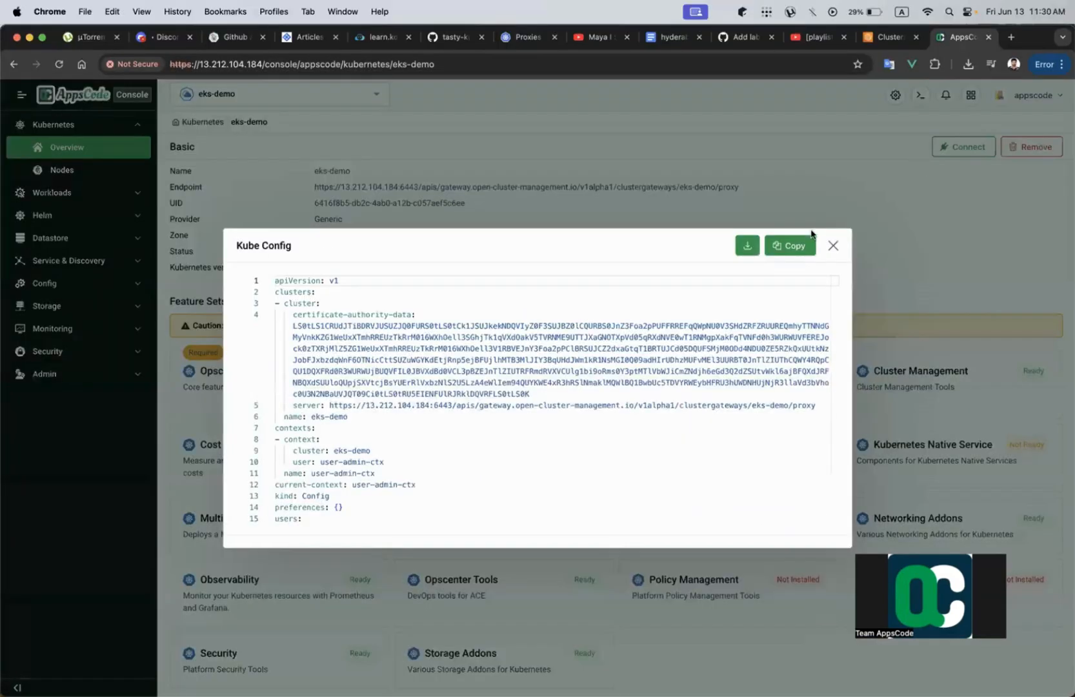
pyautogui.click(749, 245)
pyautogui.press('BackSpace')
pyautogui.write('eks-demo')
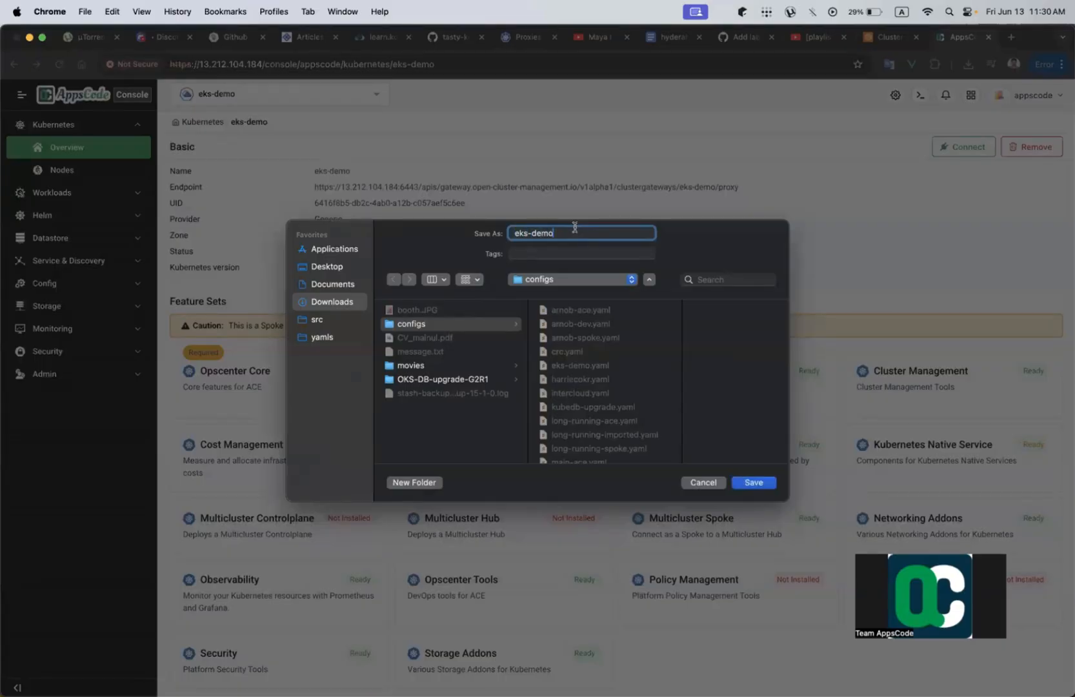
pyautogui.click(754, 482)
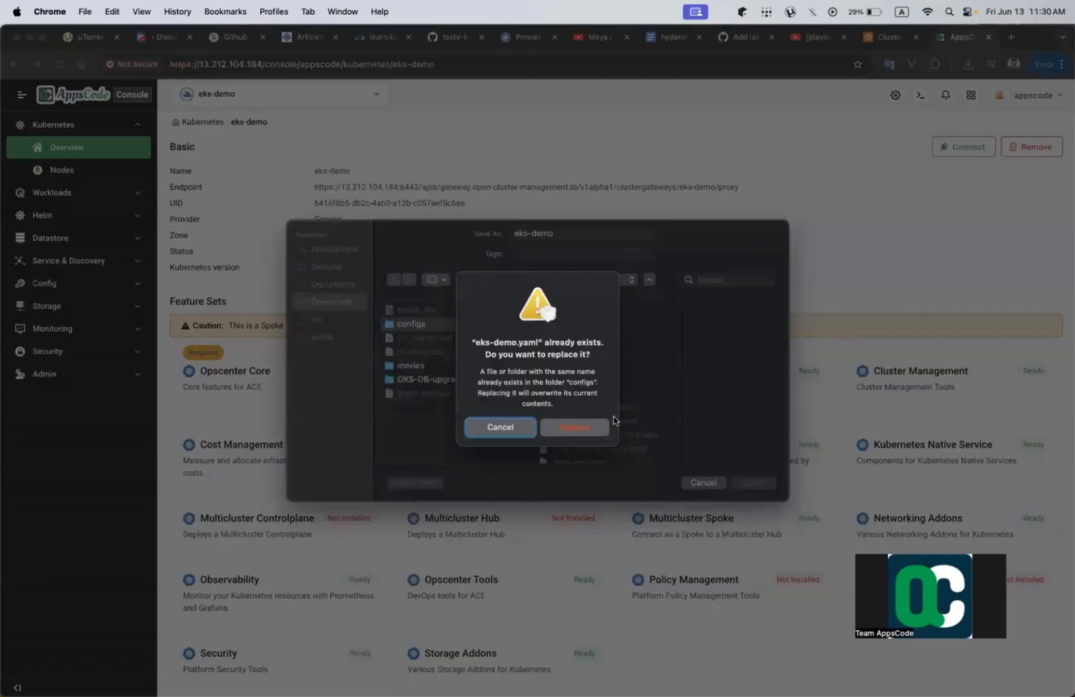
pyautogui.click(574, 427)
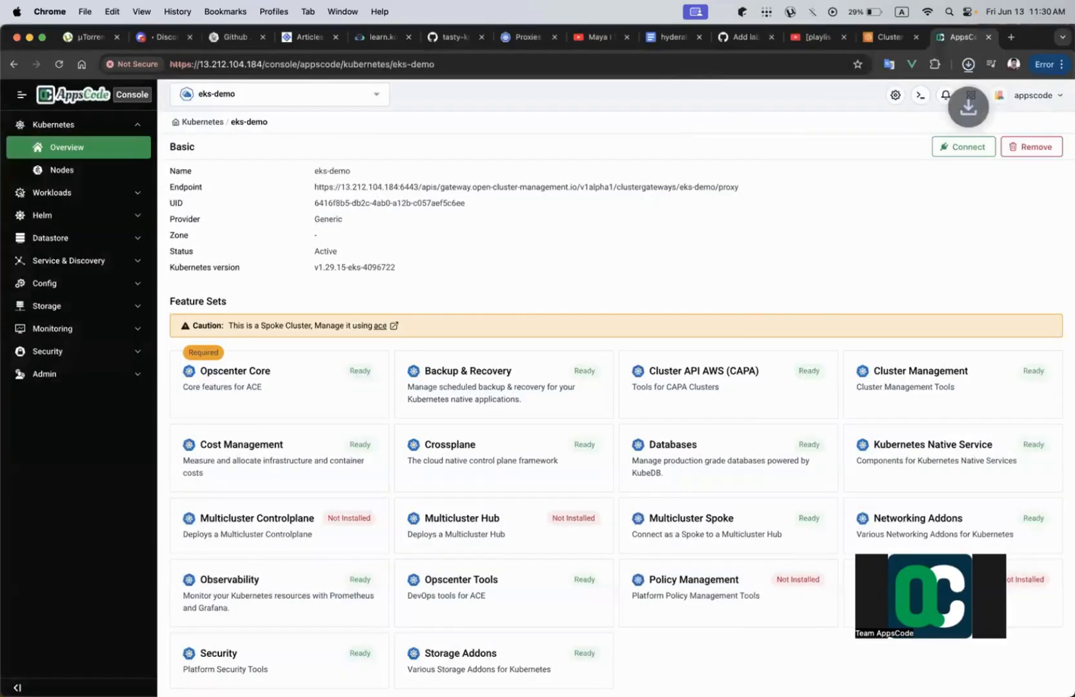
# Step: Switch to iTerm2, maximize its window and export KUBECONFIG with the path of eks-demo.yaml in Downloads/configs
pyautogui.press('super+Tab')
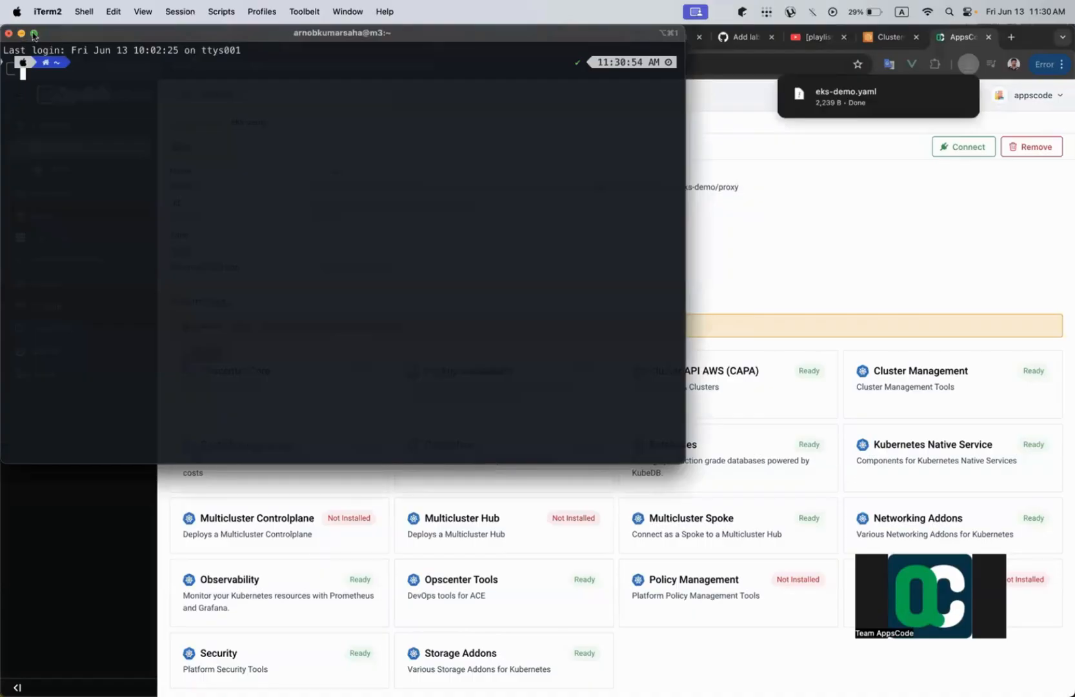
pyautogui.click(35, 33)
pyautogui.write('export KUBECONFIG=/Users/arnobkumarsaha/Downloads/configs/eks-demo.yaml')
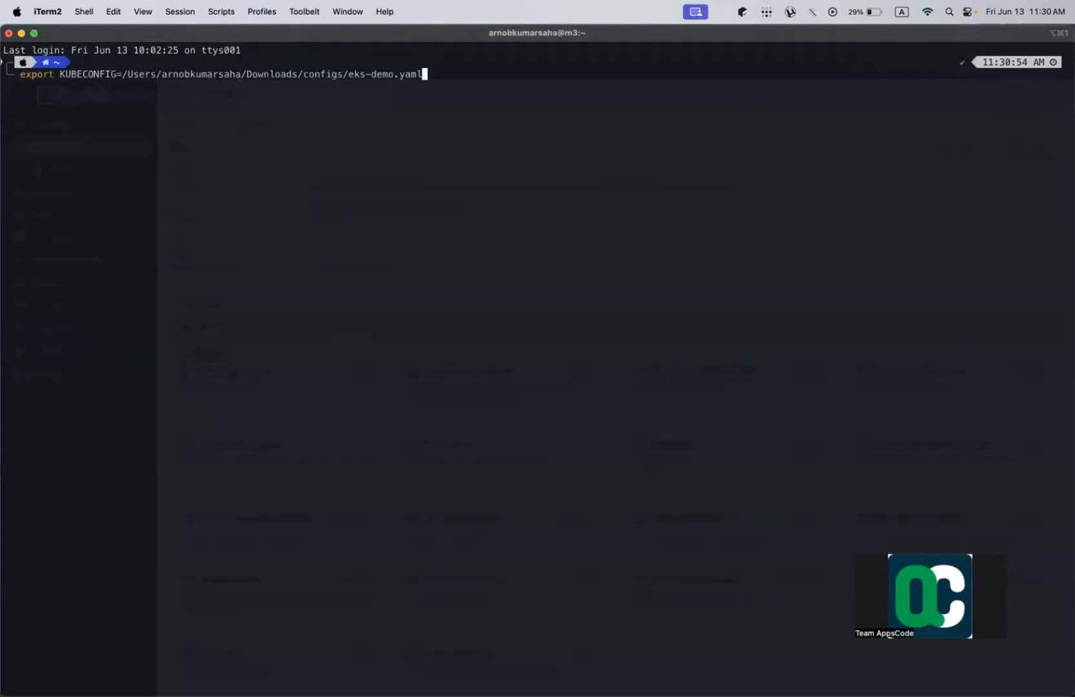
pyautogui.press('Return')
# Step: List the Helm releases in the kubeops namespace with k get hr -n kubeops
pyautogui.write('k get hr ')
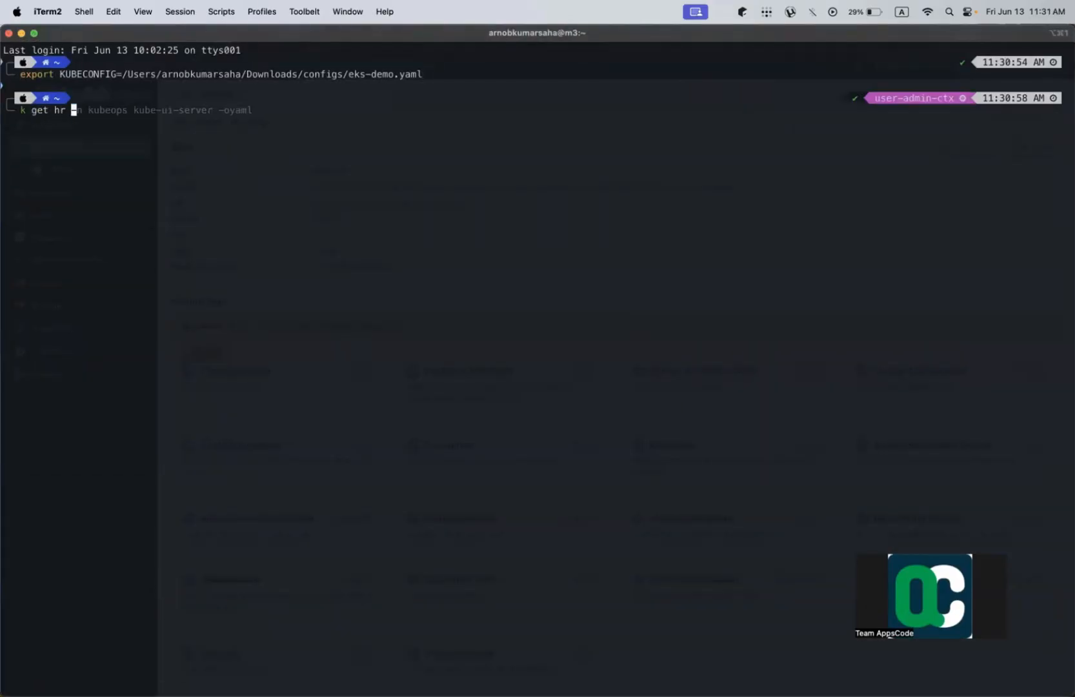
pyautogui.write('-n kubeops')
pyautogui.press('Return')
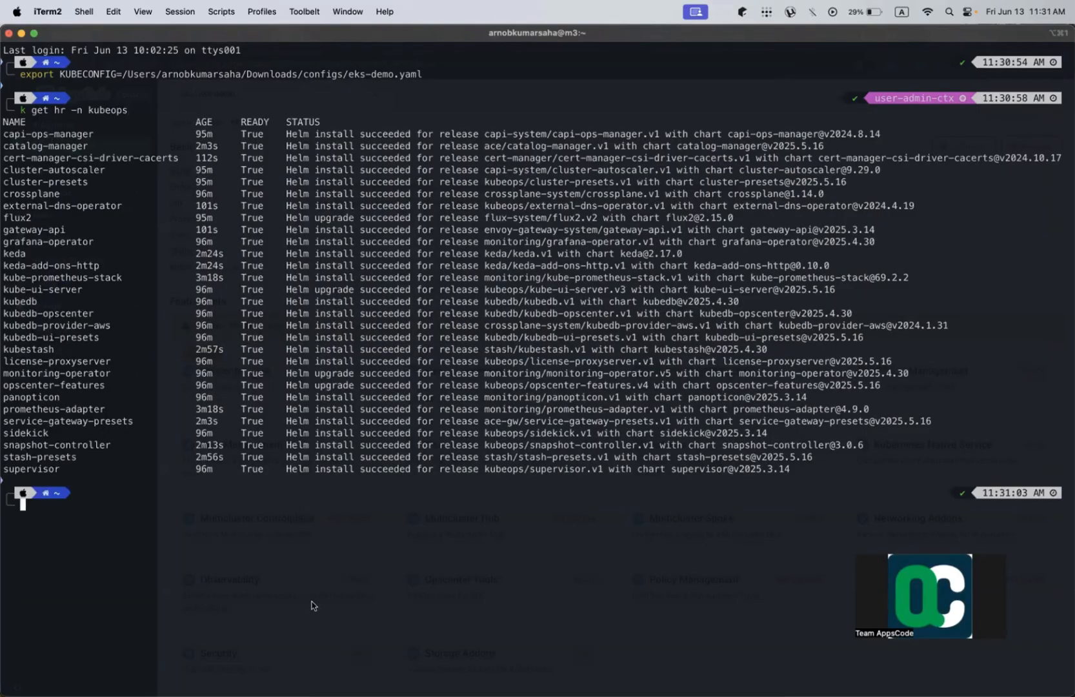
# Step: Switch back to the AppsCode Console in Chrome and review the feature set statuses on the eks-demo overview
pyautogui.hotkey('ctrl', 'Up')
pyautogui.click(530, 368)
pyautogui.scroll(-2, 570, 354)
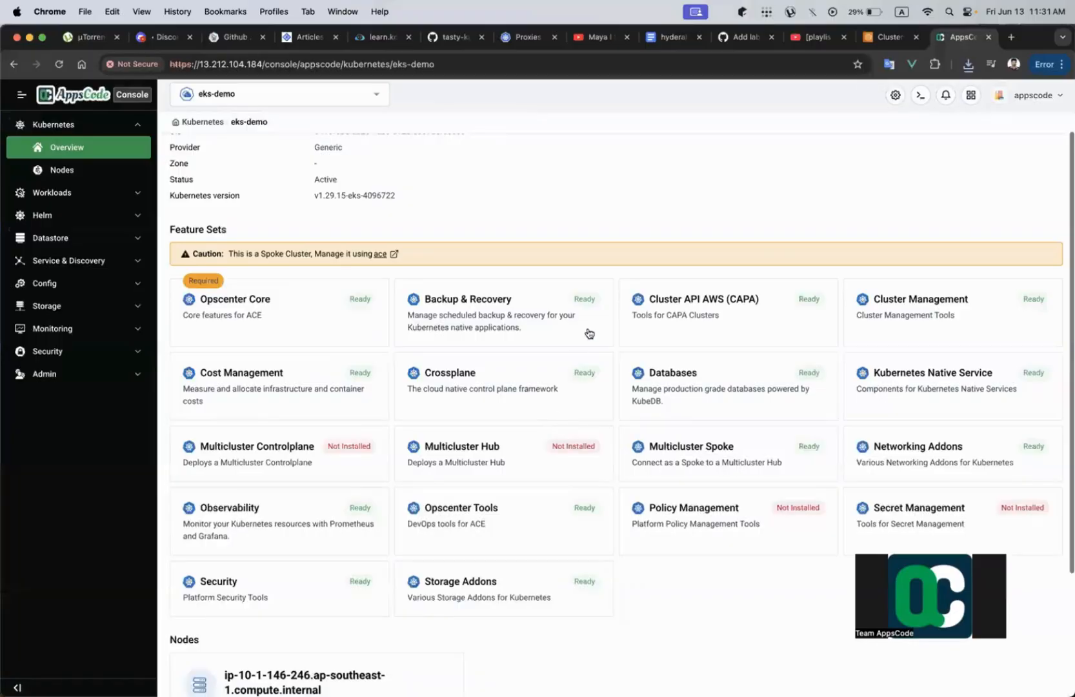
pyautogui.scroll(-3, 284, 383)
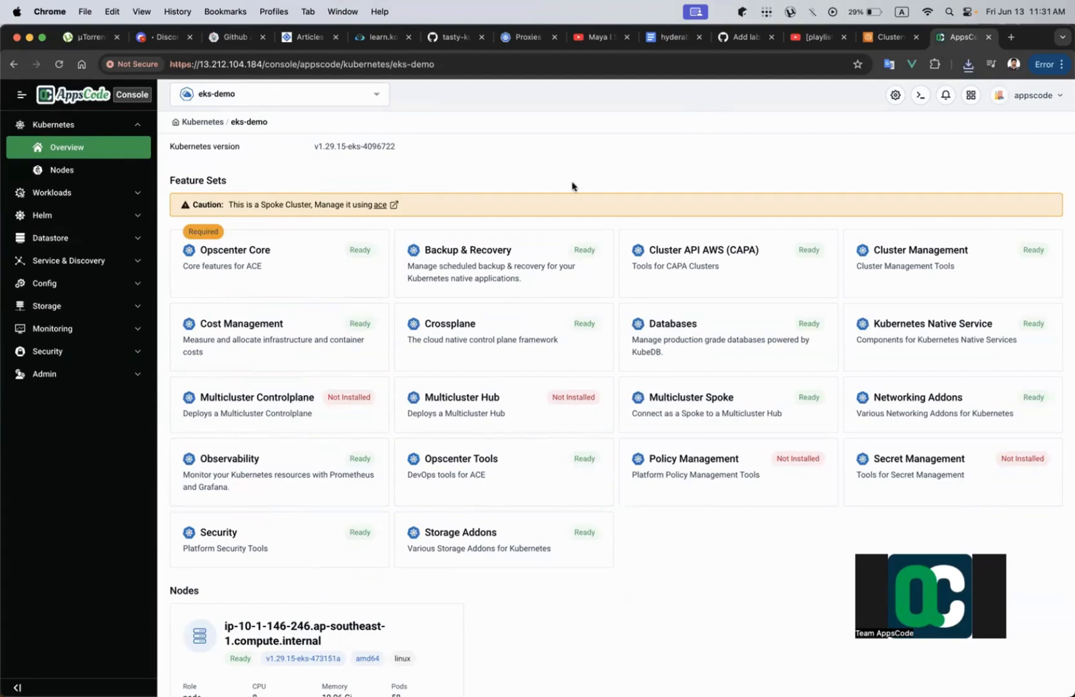
pyautogui.scroll(-2, 416, 455)
pyautogui.scroll(5, 410, 469)
pyautogui.scroll(1, 408, 471)
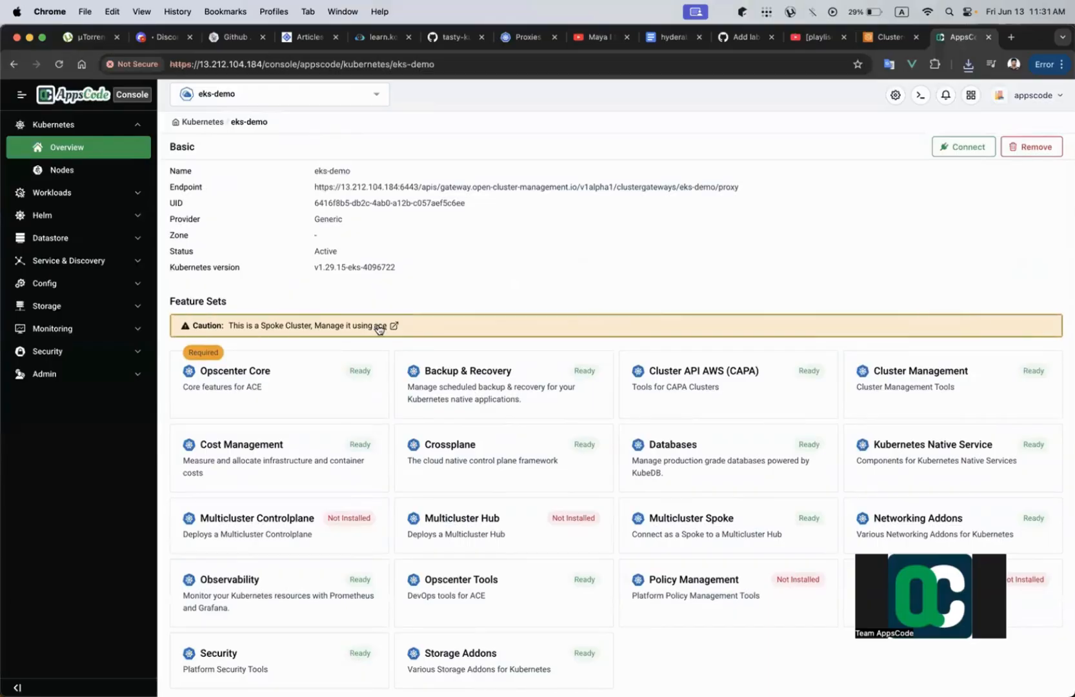
# Step: Follow the spoke cluster notice to the ace hub and examine the version and spoke count in its all-cluster overview
pyautogui.click(220, 95)
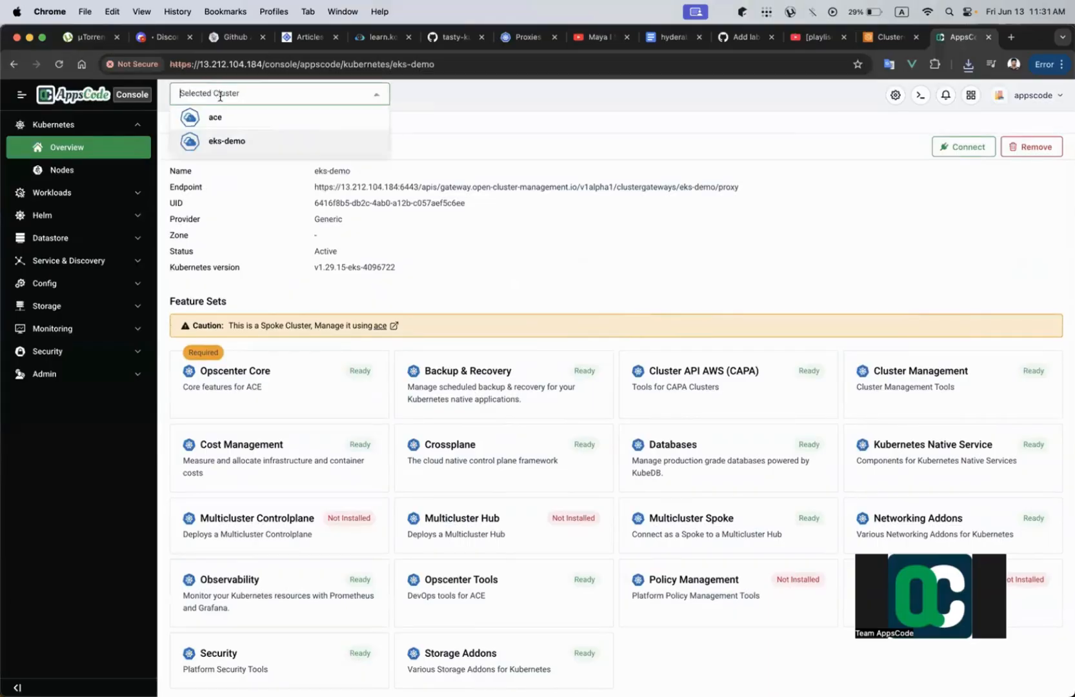
pyautogui.click(380, 325)
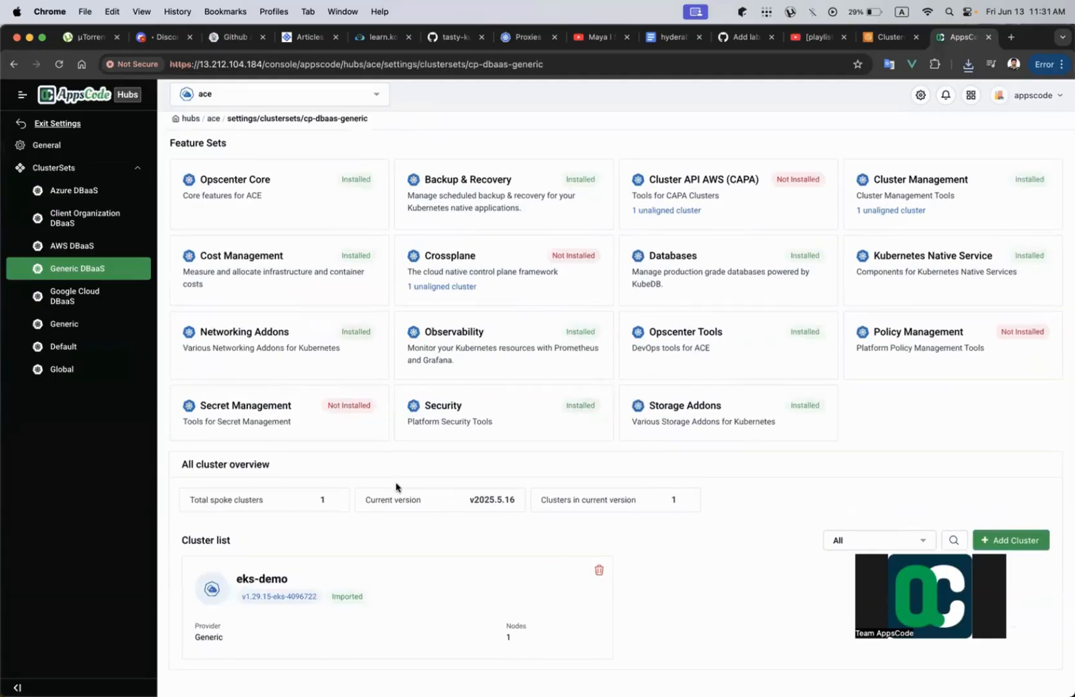
pyautogui.tripleClick(219, 468)
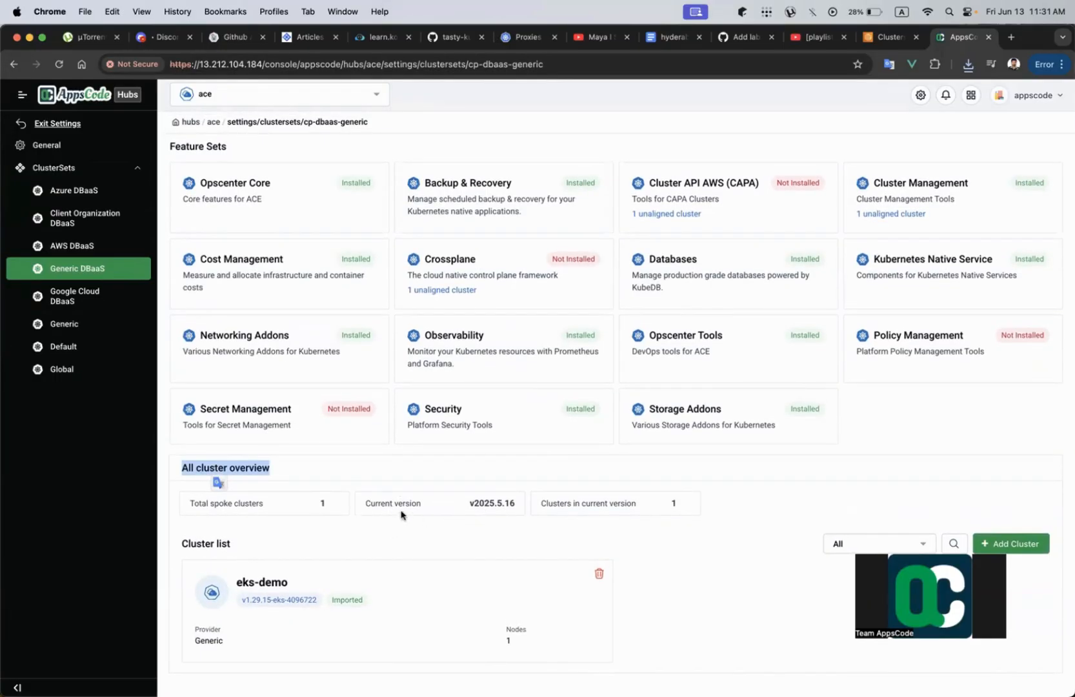
pyautogui.doubleClick(474, 504)
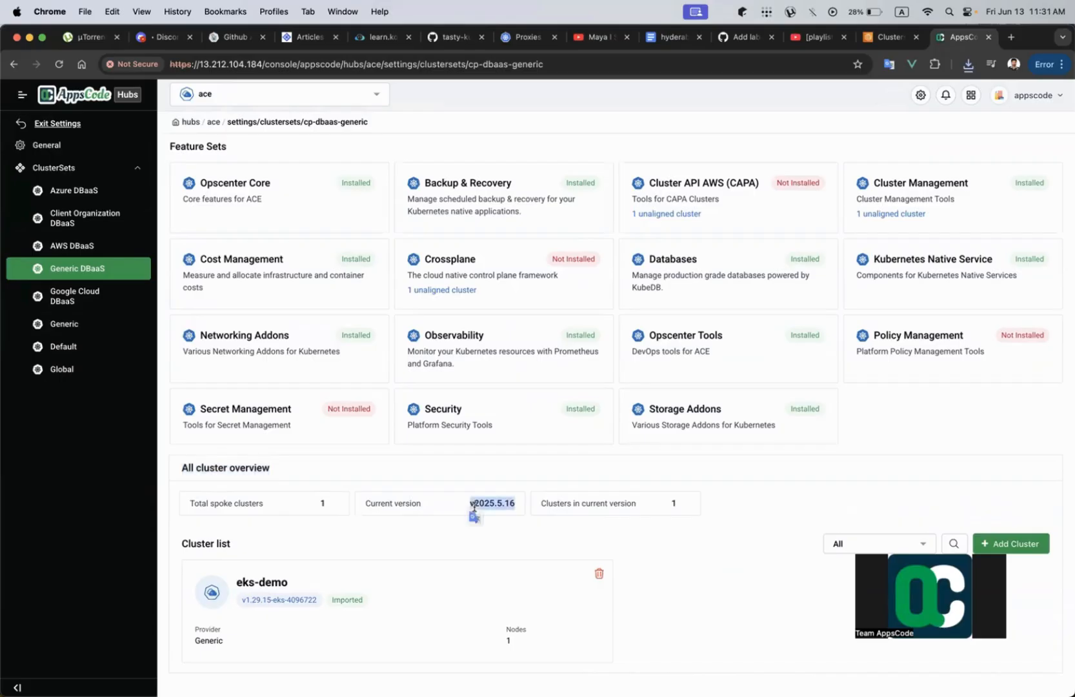
pyautogui.click(318, 505)
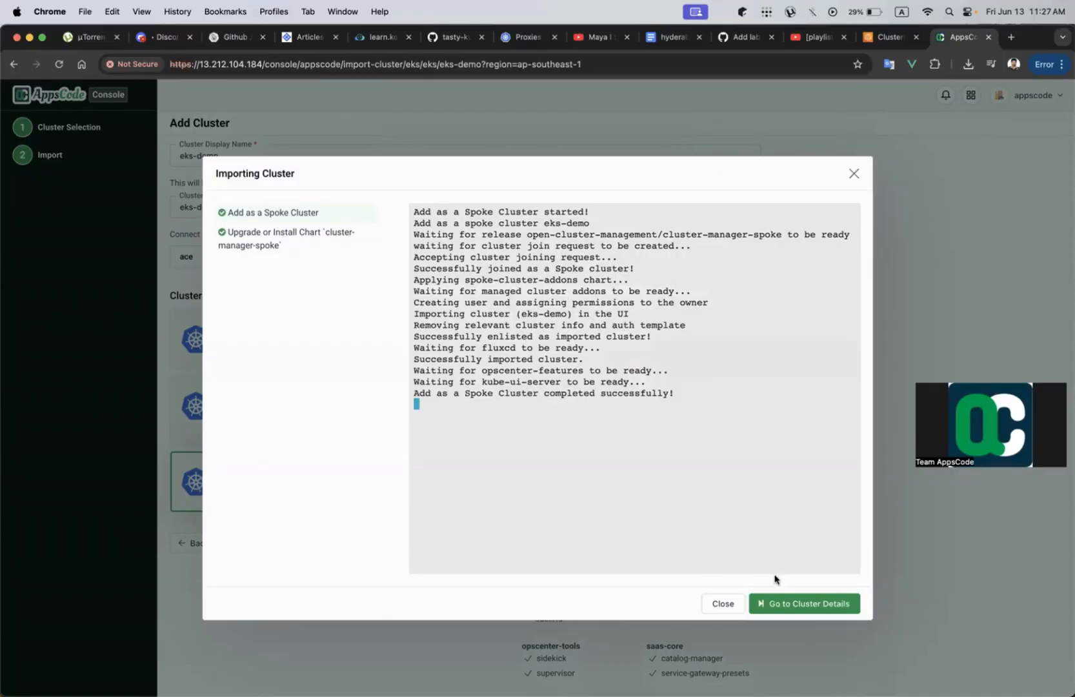
# Step: Go from the finished import to the eks-demo cluster details and open its Observability feature set
pyautogui.click(787, 604)
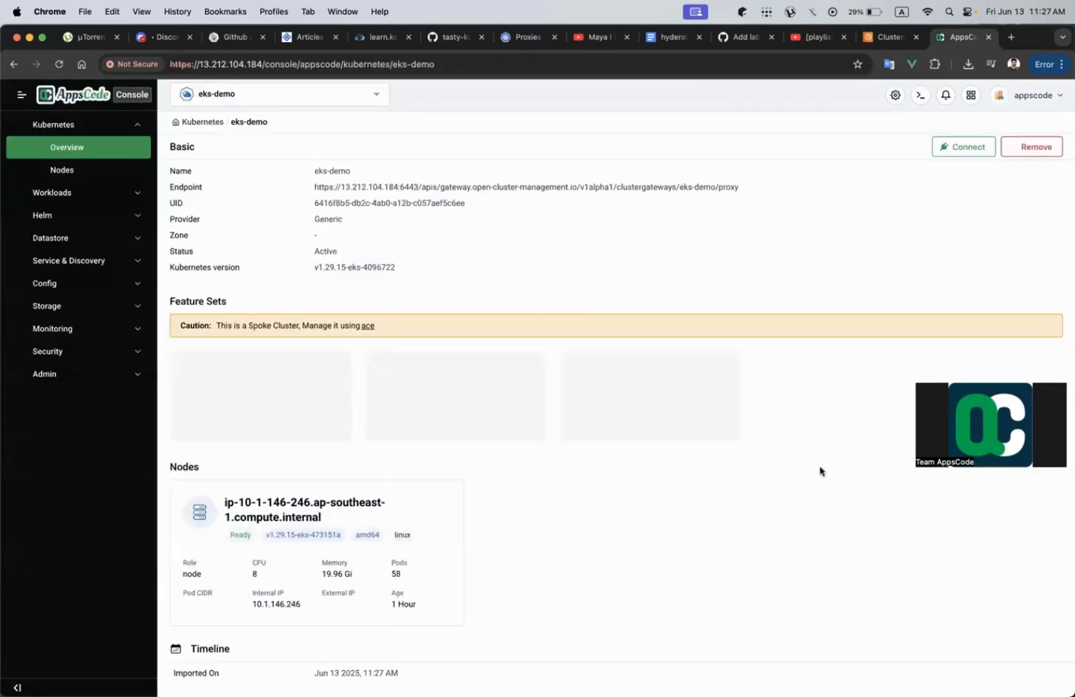
pyautogui.scroll(-2, 660, 470)
pyautogui.scroll(-2, 645, 455)
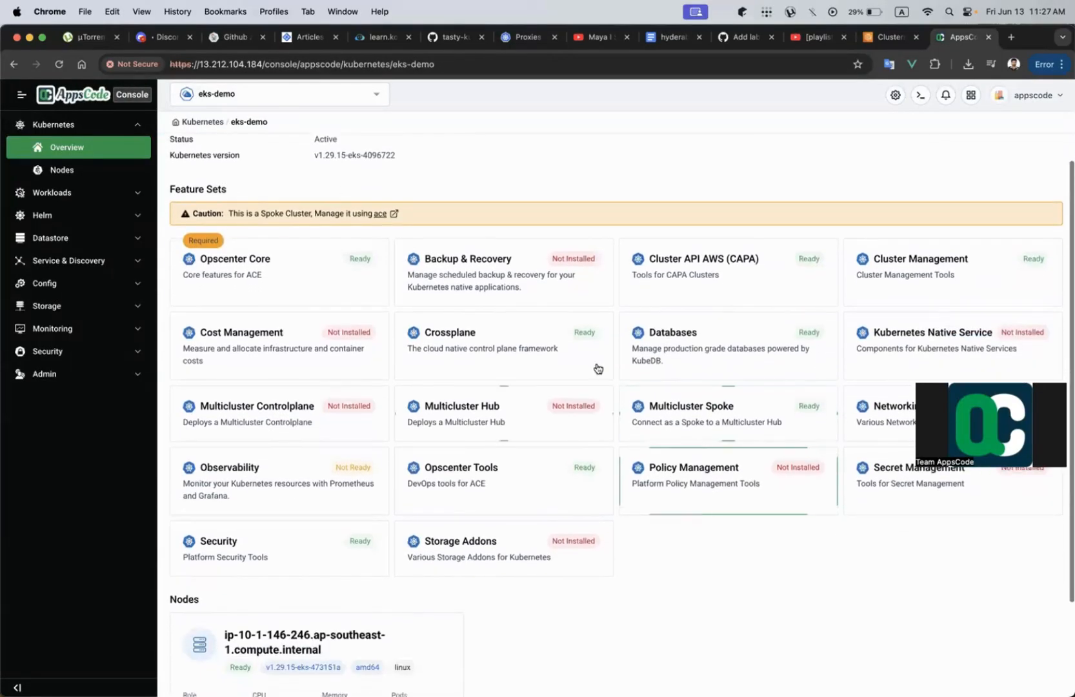
pyautogui.scroll(-1, 329, 478)
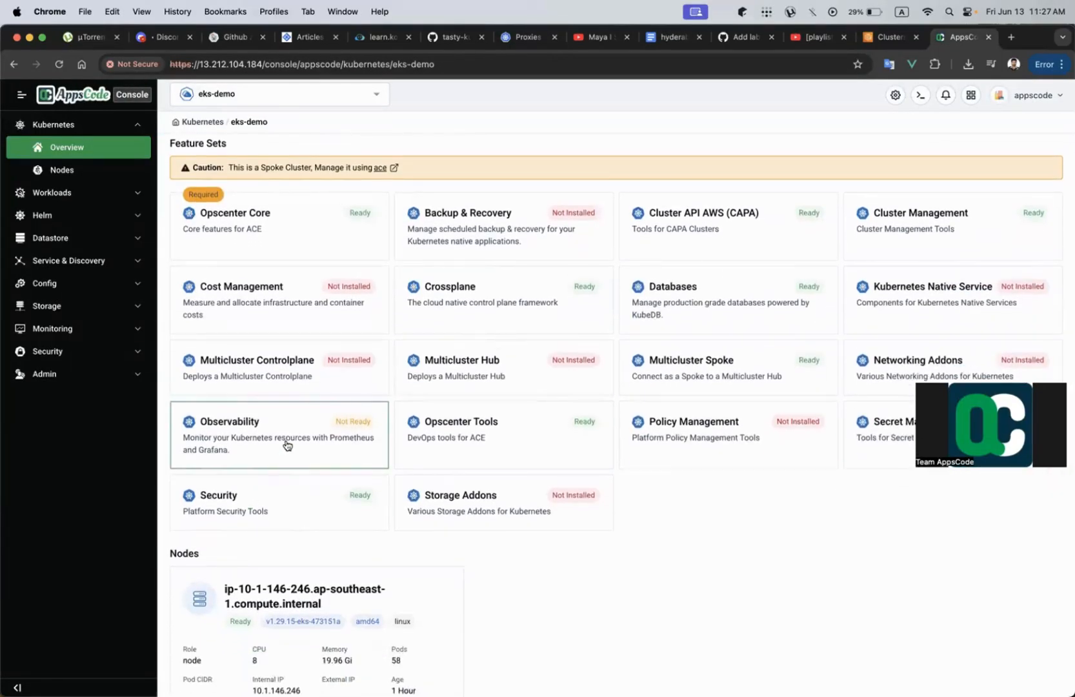
pyautogui.scroll(-2, 287, 445)
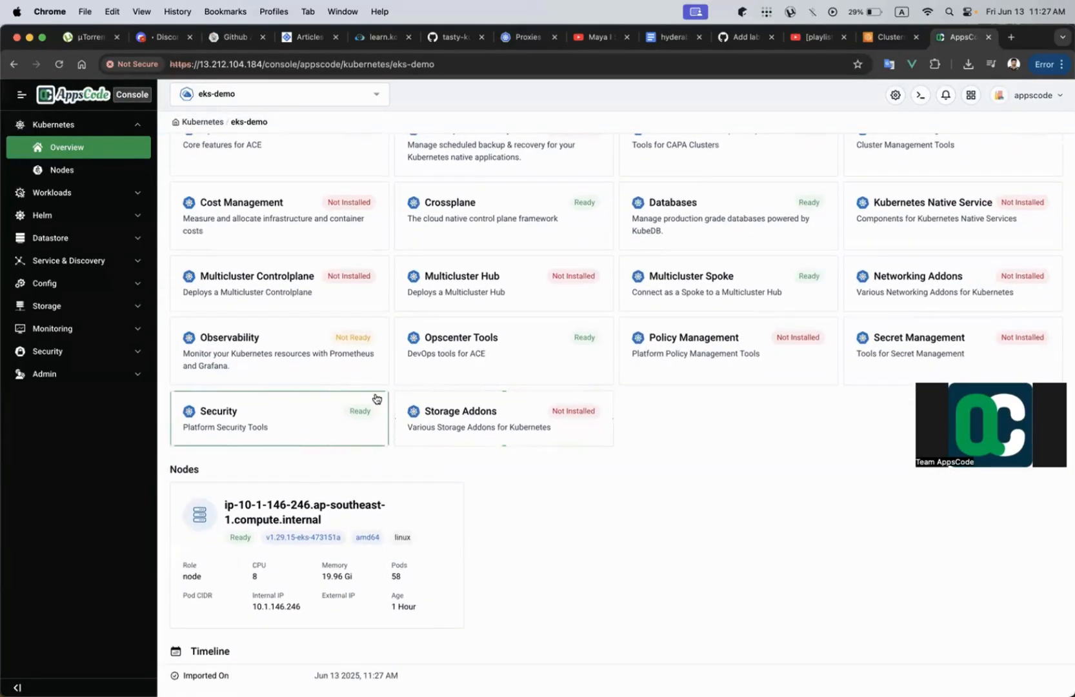
pyautogui.click(324, 351)
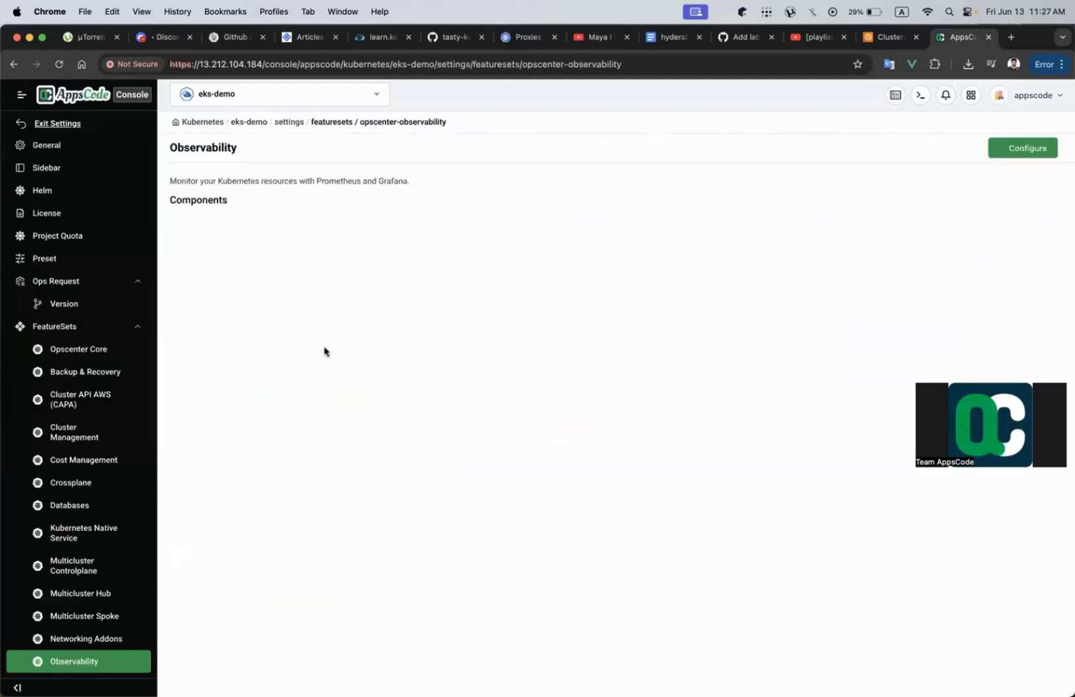